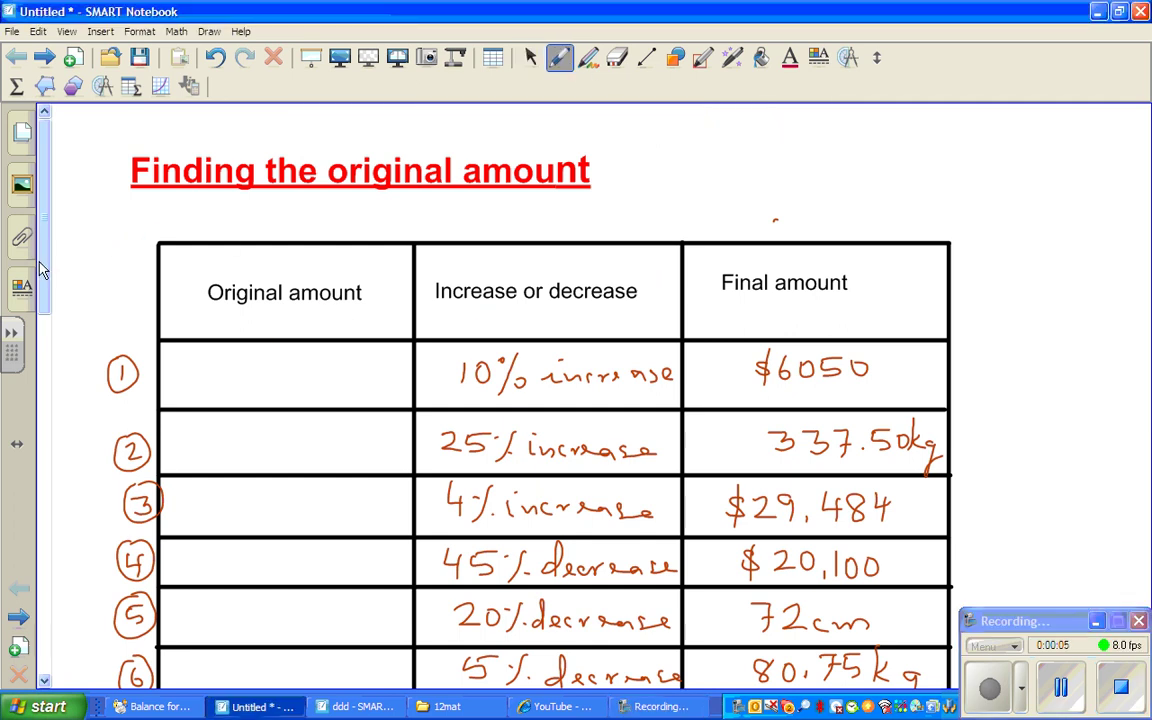
Step: Scroll down and back up to view row 1 of the percentage table
{"action": "scroll", "coordinate": [43, 237], "scroll_direction": "down", "scroll_amount": 3}
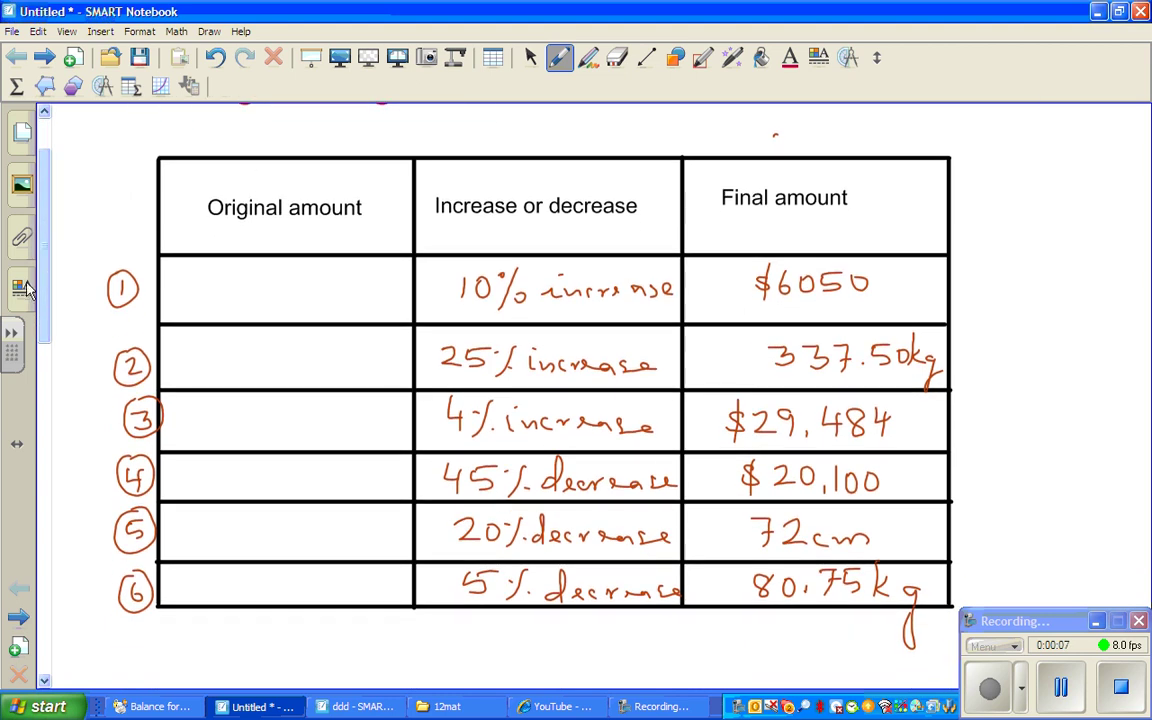
{"action": "scroll", "coordinate": [43, 305], "scroll_direction": "up", "scroll_amount": 3}
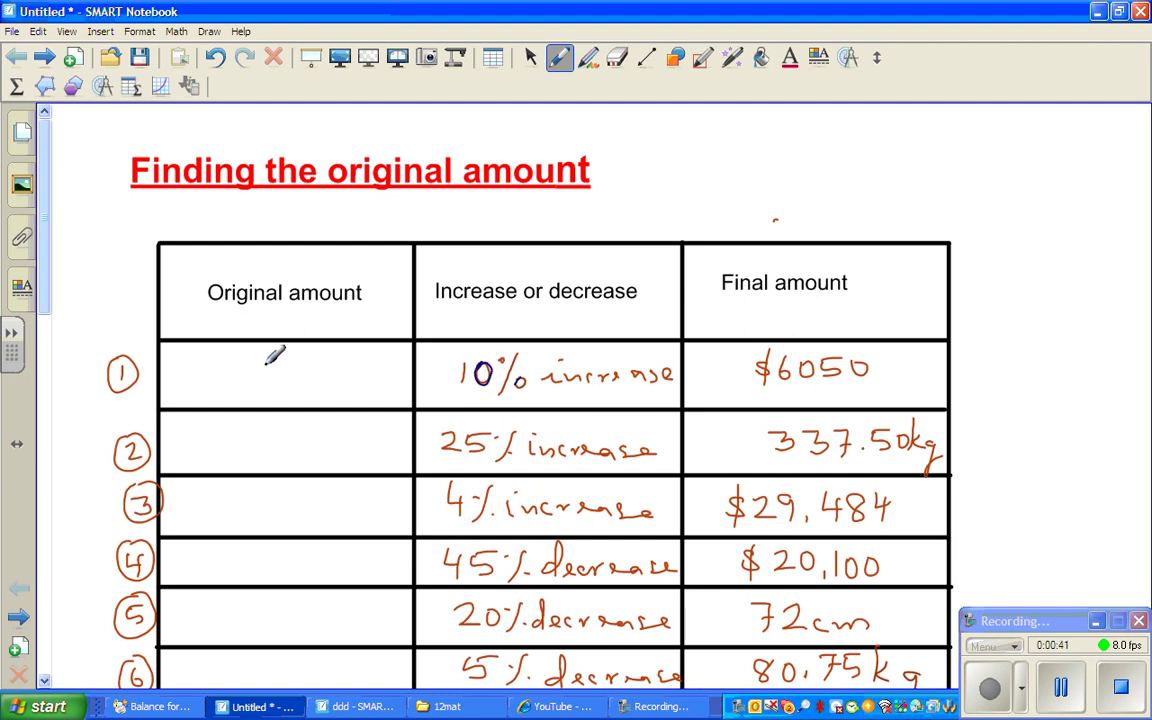
Step: Mark row 1's original amount as C and write '10% of $6050 = $605' below the table
{"action": "left_click_drag", "start_coordinate": [260, 364], "coordinate": [265, 380]}
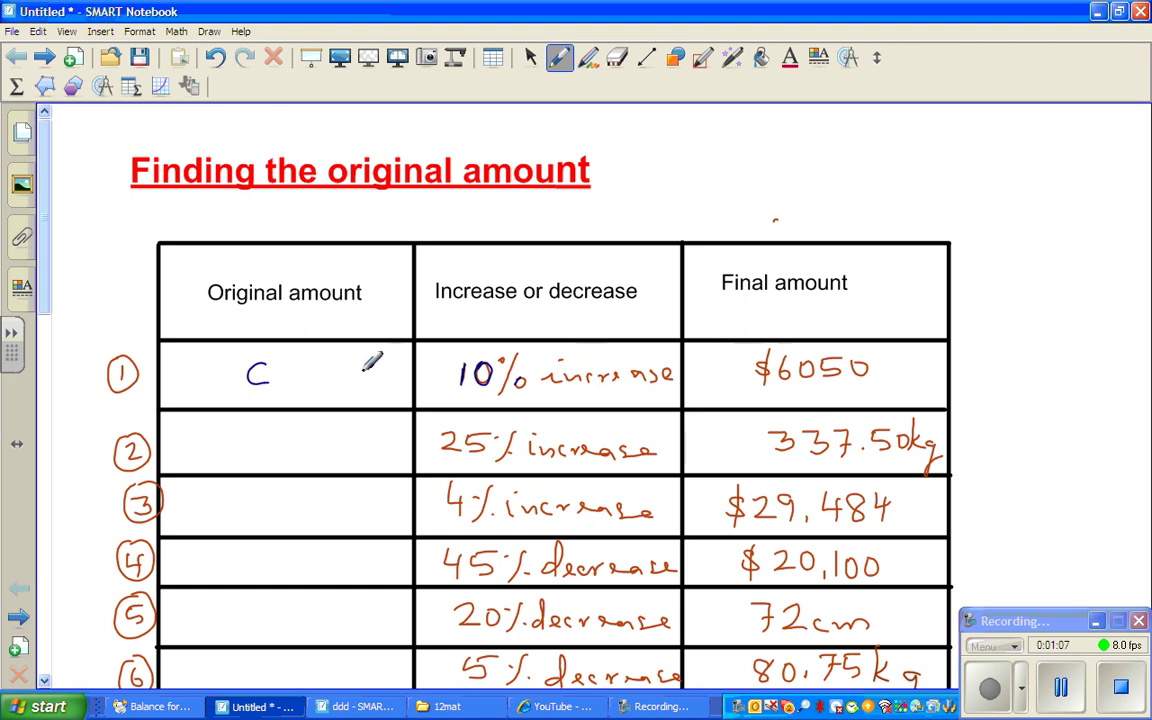
{"action": "left_click_drag", "start_coordinate": [44, 309], "coordinate": [44, 334]}
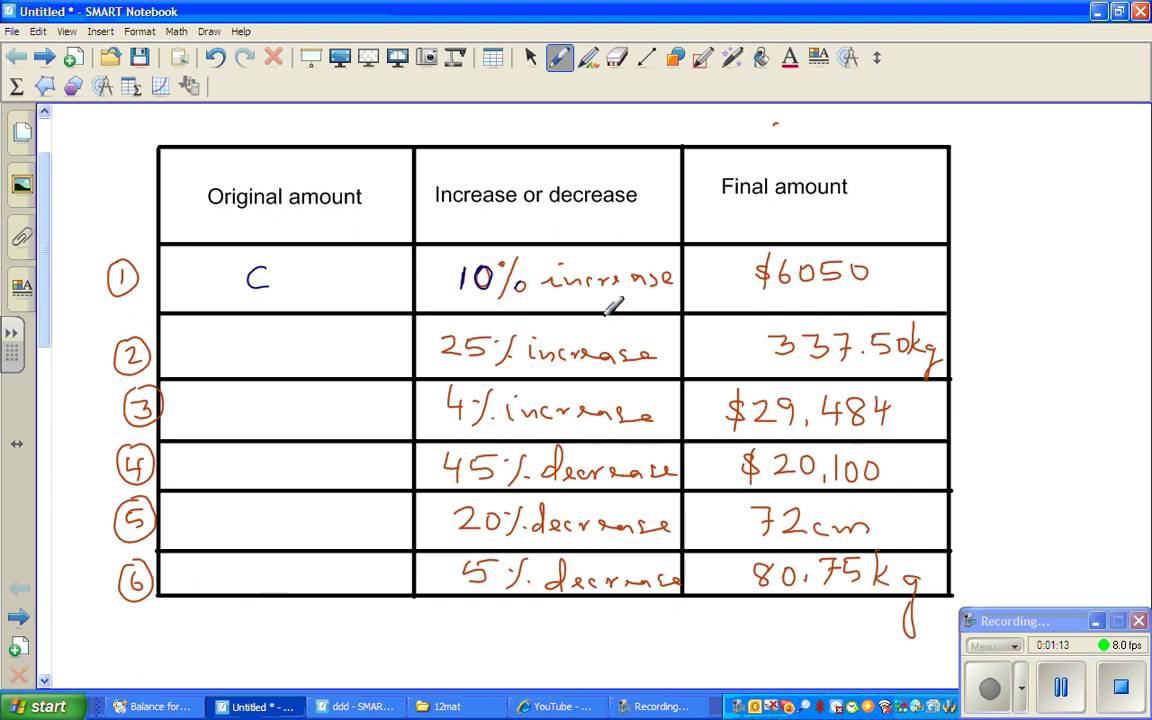
{"action": "mouse_move", "coordinate": [243, 625]}
{"action": "left_mouse_down"}
{"action": "mouse_move", "coordinate": [243, 638]}
{"action": "mouse_move", "coordinate": [268, 641]}
{"action": "left_mouse_up"}
{"action": "mouse_move", "coordinate": [292, 640]}
{"action": "left_mouse_down"}
{"action": "mouse_move", "coordinate": [320, 629]}
{"action": "mouse_move", "coordinate": [336, 656]}
{"action": "mouse_move", "coordinate": [354, 630]}
{"action": "mouse_move", "coordinate": [378, 640]}
{"action": "mouse_move", "coordinate": [397, 625]}
{"action": "mouse_move", "coordinate": [408, 640]}
{"action": "mouse_move", "coordinate": [440, 621]}
{"action": "left_mouse_up"}
{"action": "left_click_drag", "start_coordinate": [370, 620], "coordinate": [357, 640]}
{"action": "left_click_drag", "start_coordinate": [366, 606], "coordinate": [364, 650]}
{"action": "left_click_drag", "start_coordinate": [480, 627], "coordinate": [490, 626]}
{"action": "left_click_drag", "start_coordinate": [481, 637], "coordinate": [492, 636]}
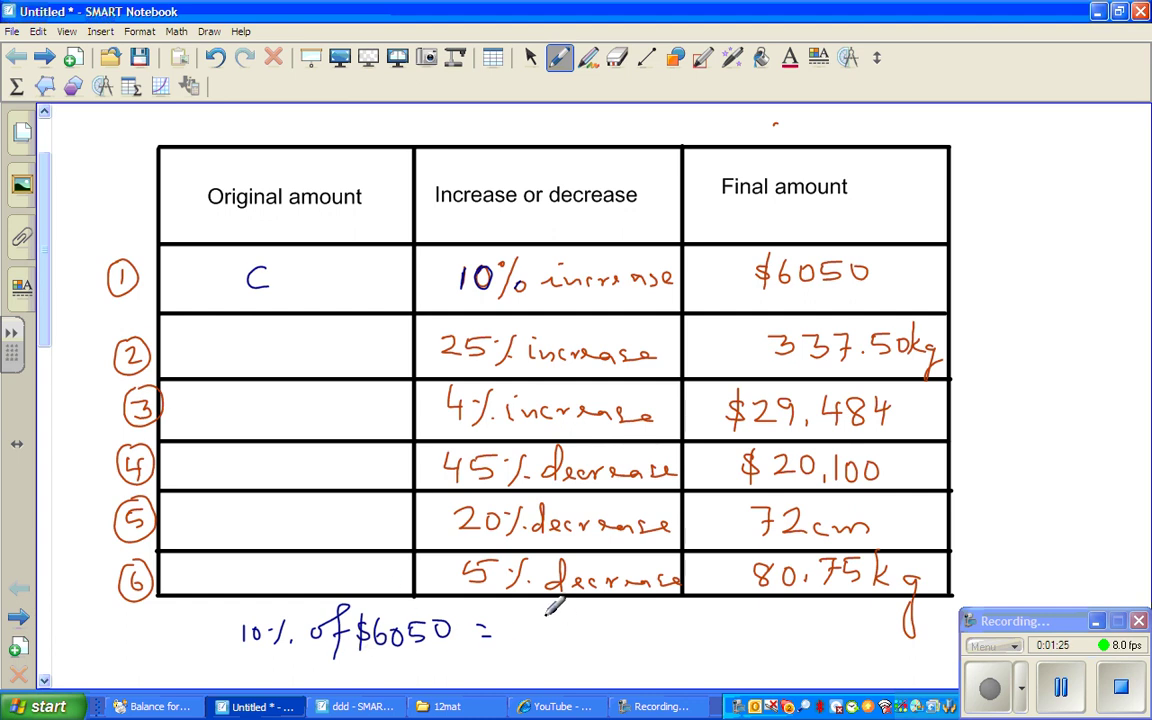
{"action": "mouse_move", "coordinate": [553, 616]}
{"action": "left_mouse_down"}
{"action": "mouse_move", "coordinate": [556, 628]}
{"action": "mouse_move", "coordinate": [590, 635]}
{"action": "mouse_move", "coordinate": [597, 616]}
{"action": "mouse_move", "coordinate": [523, 642]}
{"action": "left_mouse_up"}
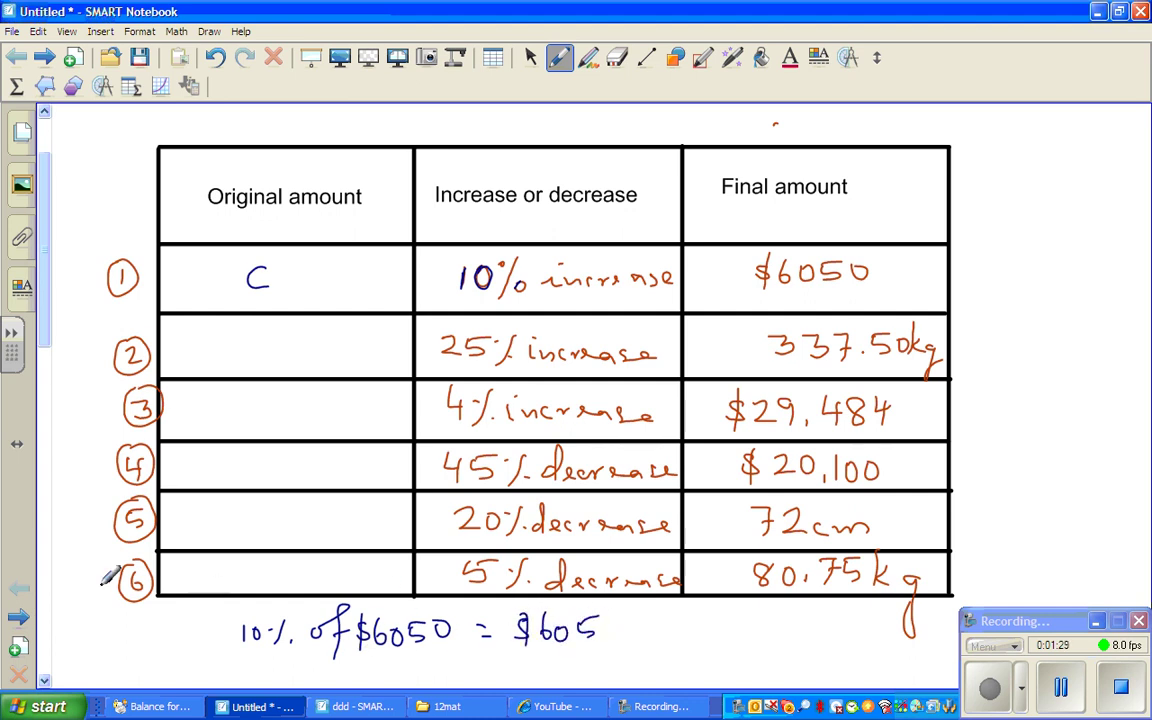
Step: Write '6050 − 605 =' on the next line below
{"action": "scroll", "coordinate": [44, 310], "scroll_direction": "down", "scroll_amount": 3}
{"action": "mouse_move", "coordinate": [242, 542]}
{"action": "left_mouse_down"}
{"action": "mouse_move", "coordinate": [294, 564]}
{"action": "mouse_move", "coordinate": [298, 550]}
{"action": "mouse_move", "coordinate": [310, 566]}
{"action": "mouse_move", "coordinate": [356, 560]}
{"action": "mouse_move", "coordinate": [373, 543]}
{"action": "mouse_move", "coordinate": [380, 565]}
{"action": "mouse_move", "coordinate": [412, 566]}
{"action": "mouse_move", "coordinate": [433, 546]}
{"action": "mouse_move", "coordinate": [467, 557]}
{"action": "left_mouse_up"}
{"action": "left_click_drag", "start_coordinate": [455, 566], "coordinate": [467, 566]}
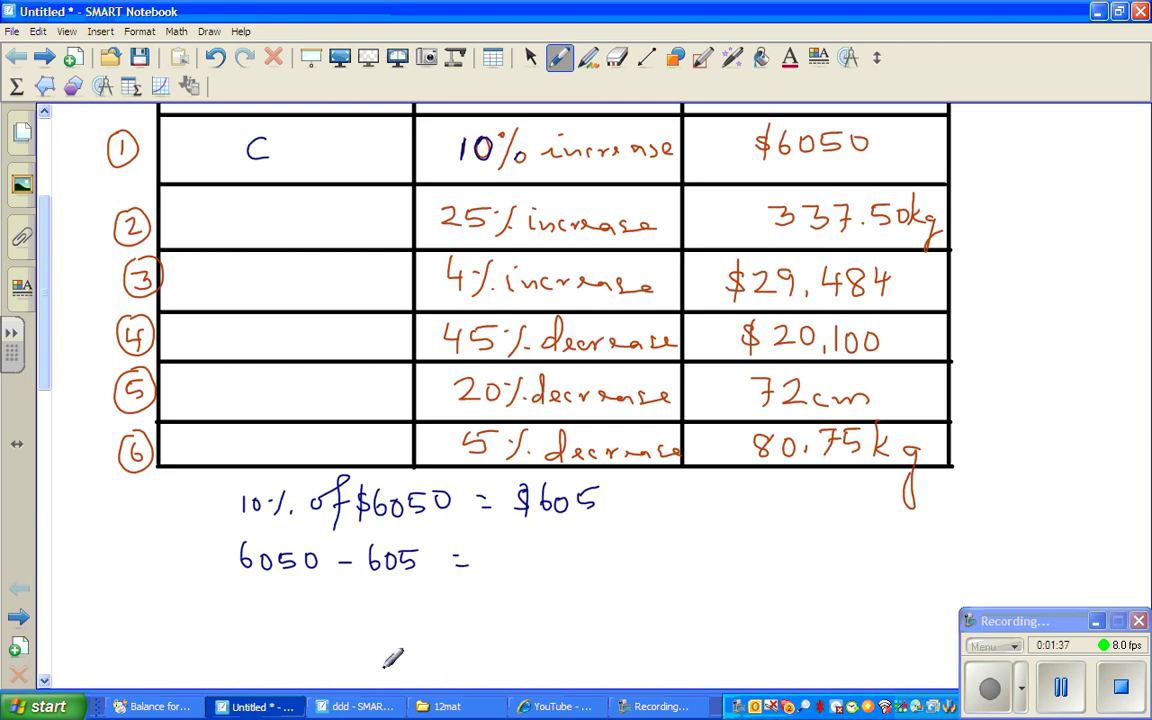
{"action": "left_click", "coordinate": [47, 706]}
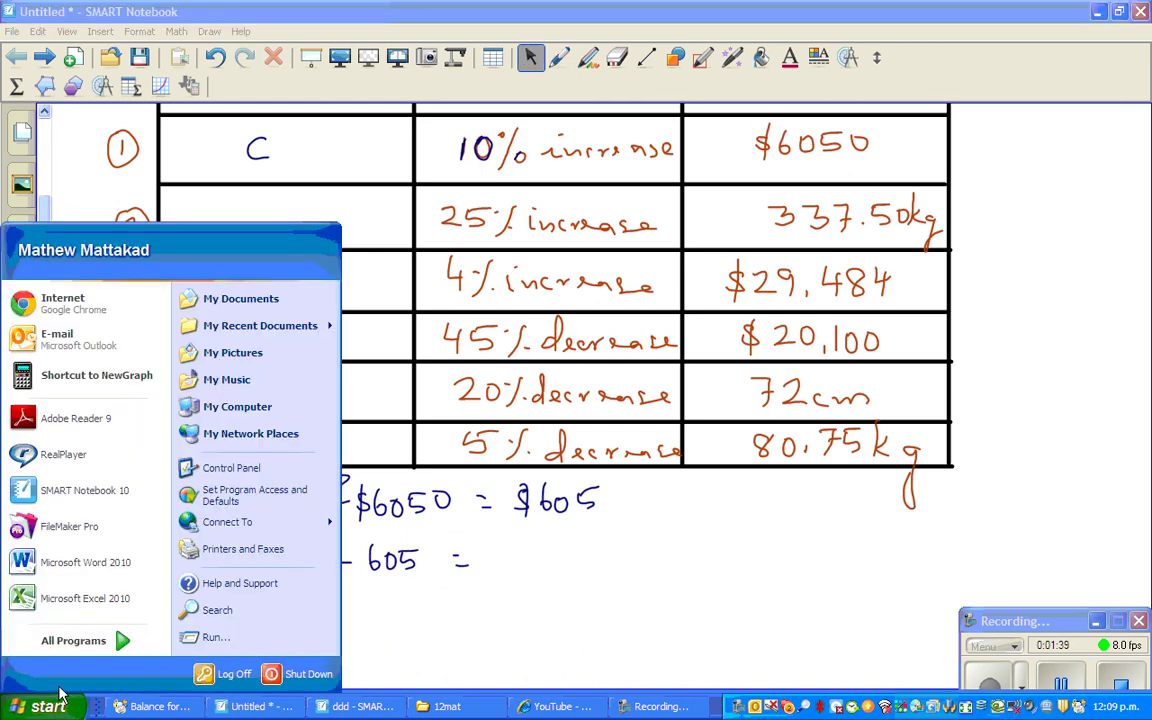
Step: Launch the NewGraph calculator in RUN-MAT mode
{"action": "left_click", "coordinate": [82, 385]}
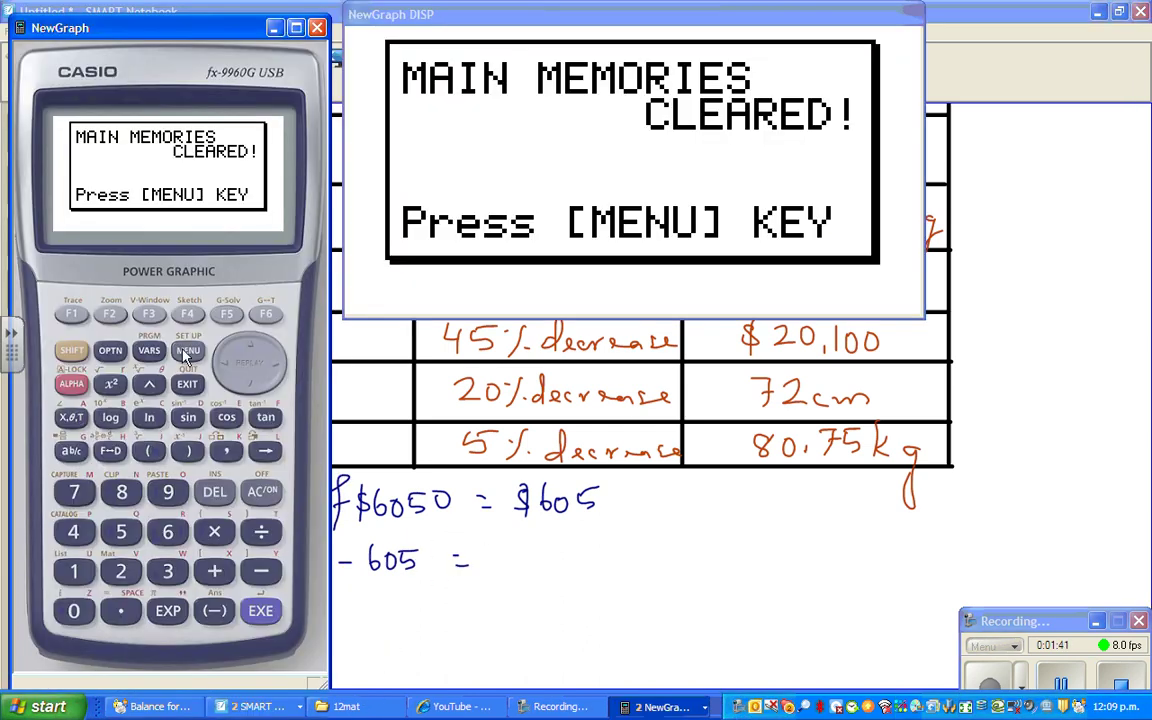
{"action": "left_click", "coordinate": [186, 352]}
{"action": "left_click", "coordinate": [74, 572]}
Step: Calculate 6050 − 605 = 5445, then close the calculator
{"action": "left_click", "coordinate": [167, 531]}
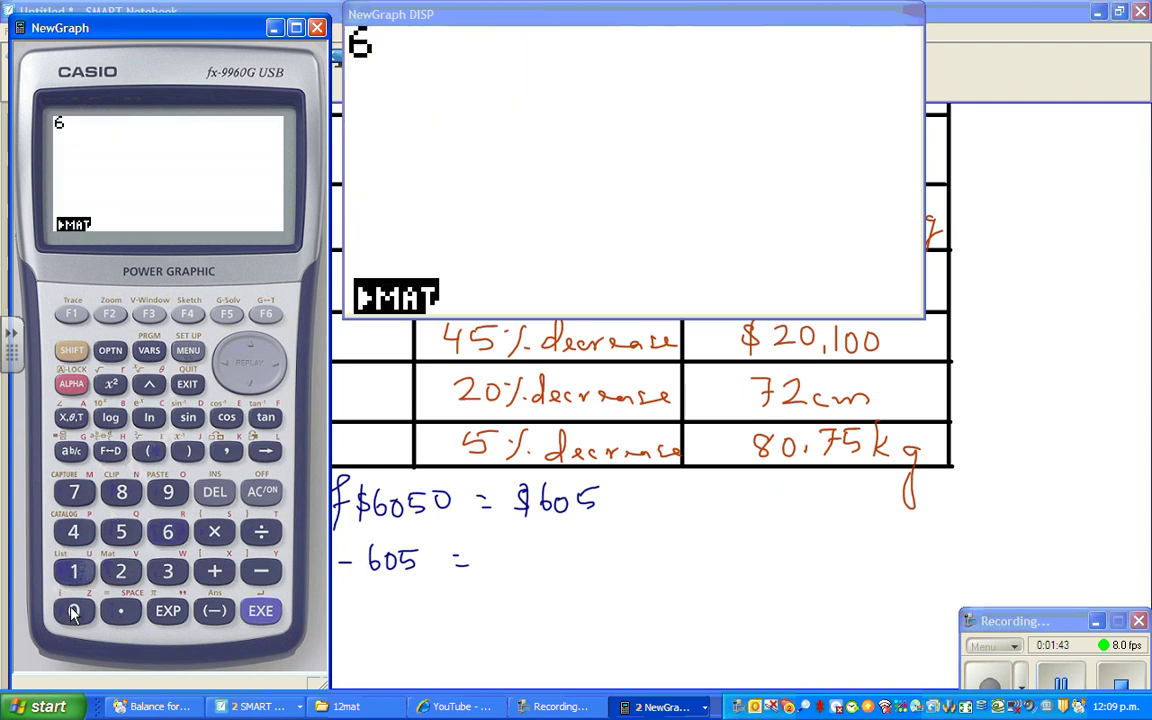
{"action": "left_click", "coordinate": [73, 610]}
{"action": "left_click", "coordinate": [121, 531]}
{"action": "left_click", "coordinate": [73, 610]}
{"action": "left_click", "coordinate": [261, 571]}
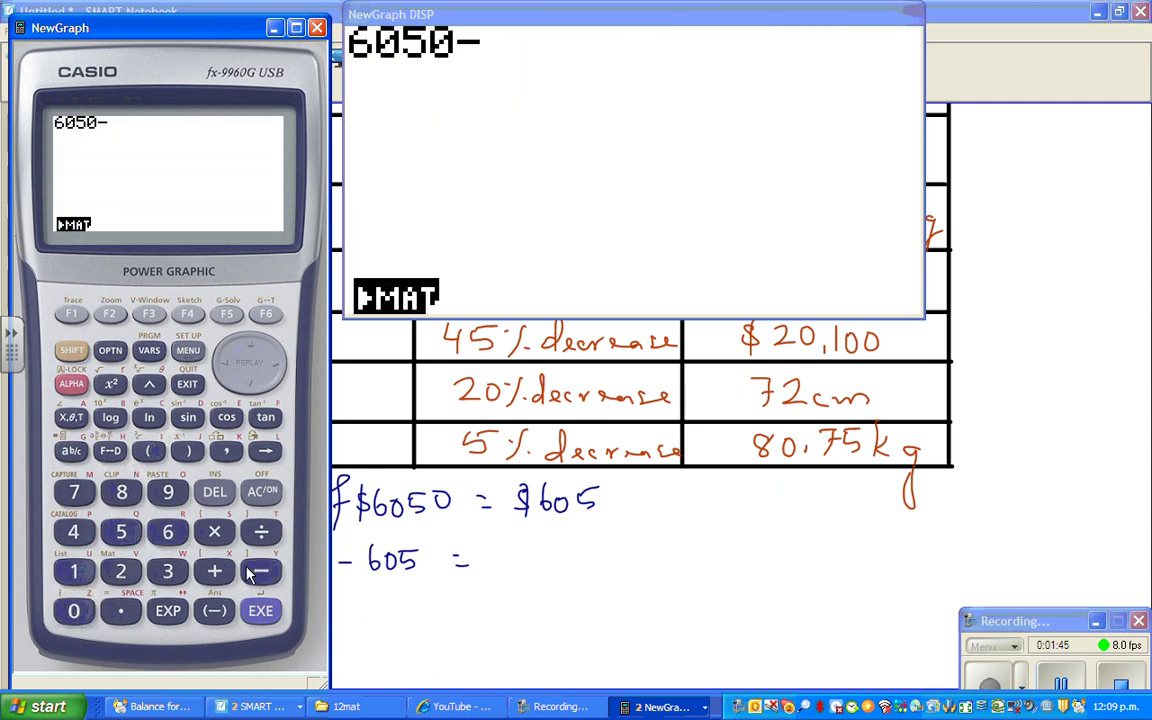
{"action": "left_click", "coordinate": [167, 531]}
{"action": "left_click", "coordinate": [74, 610]}
{"action": "left_click", "coordinate": [121, 531]}
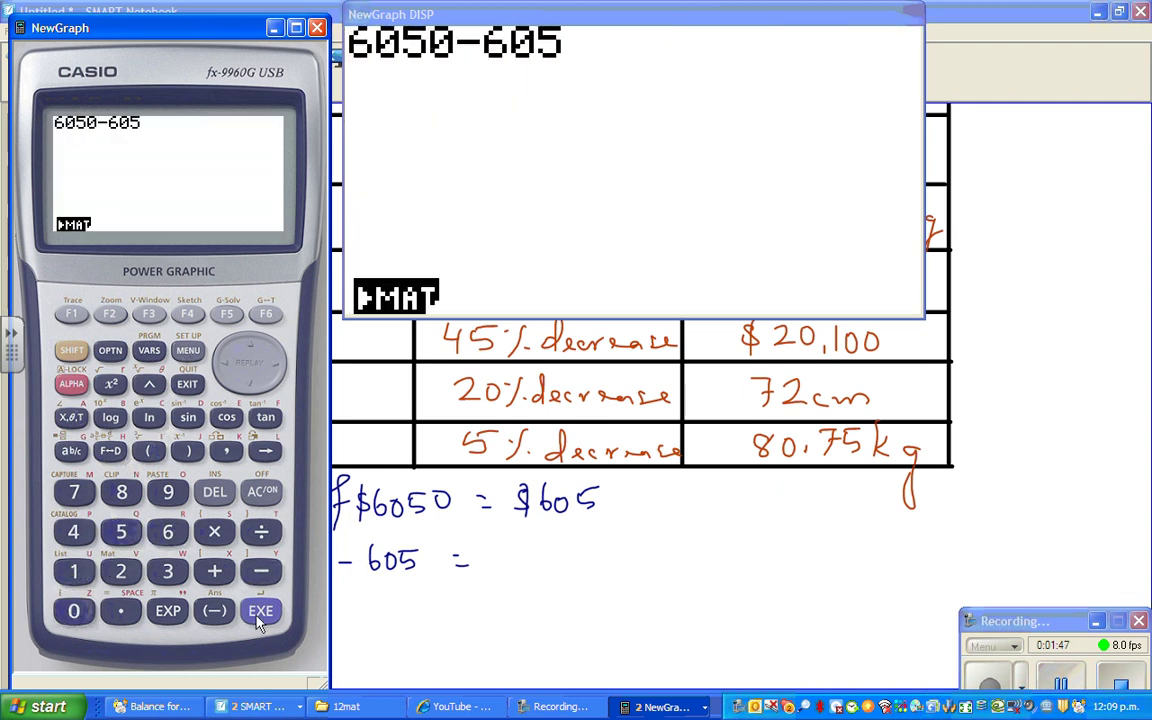
{"action": "left_click", "coordinate": [261, 611]}
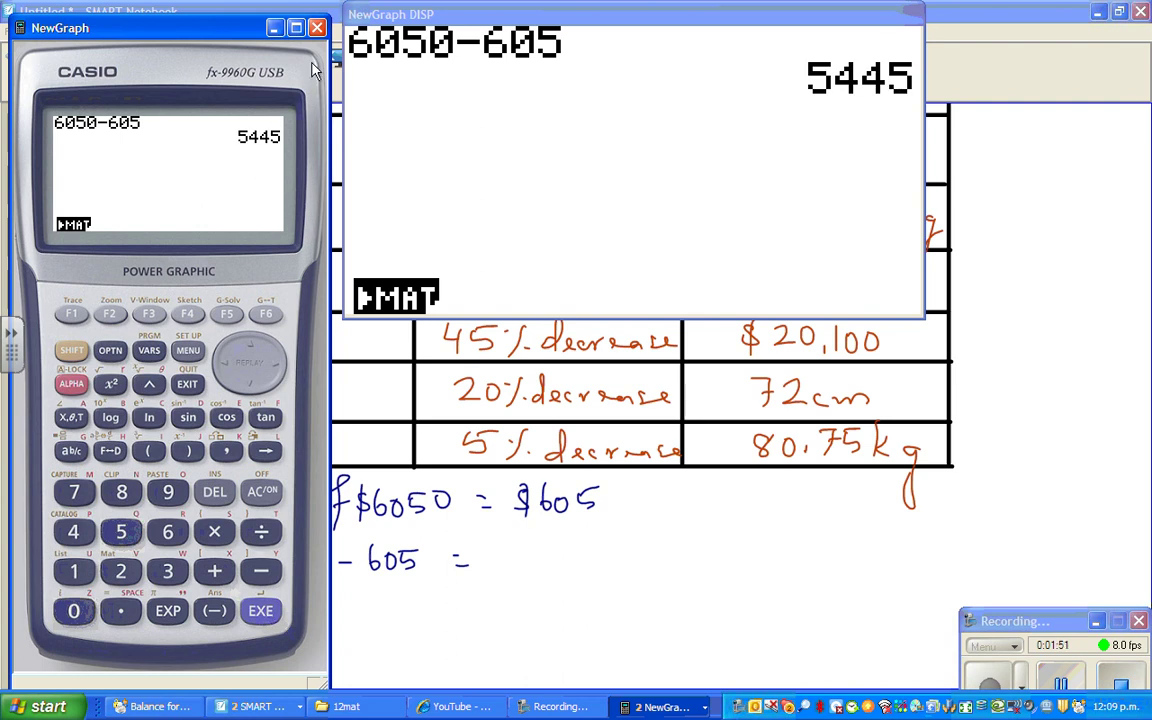
{"action": "left_click", "coordinate": [317, 27]}
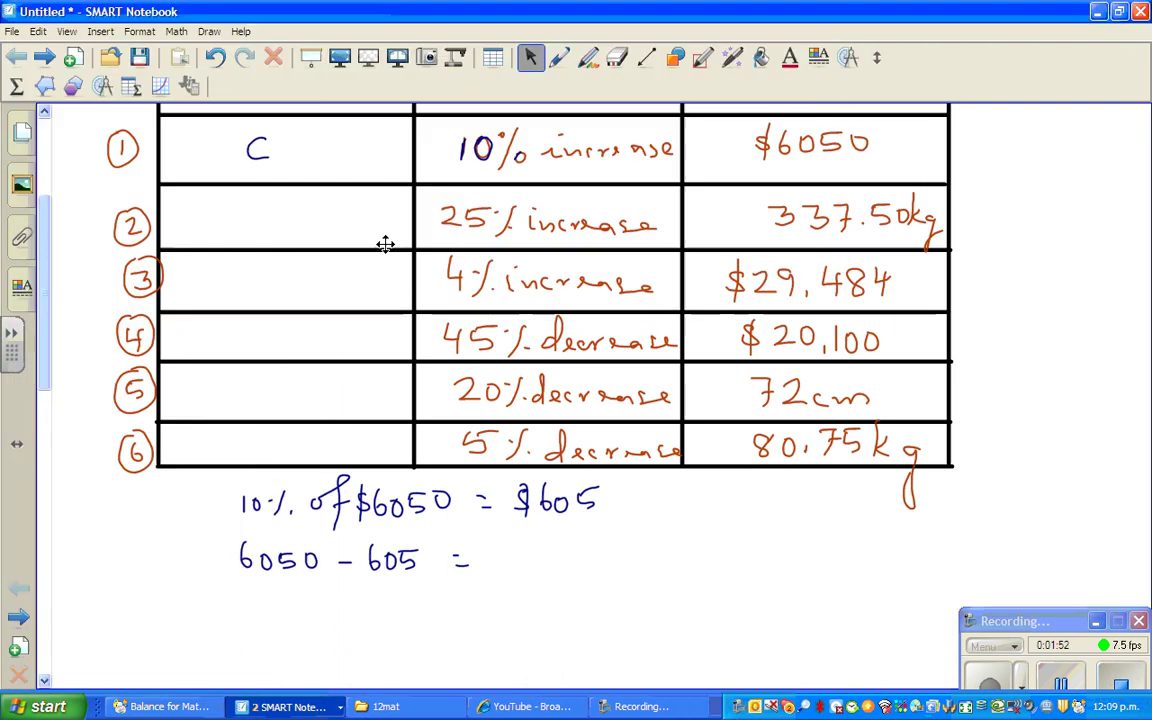
Step: With the pen, write $5445 after '6050 − 605 ='
{"action": "left_click", "coordinate": [559, 57]}
{"action": "mouse_move", "coordinate": [506, 541]}
{"action": "left_mouse_down"}
{"action": "mouse_move", "coordinate": [488, 568]}
{"action": "mouse_move", "coordinate": [528, 566]}
{"action": "mouse_move", "coordinate": [536, 536]}
{"action": "mouse_move", "coordinate": [558, 556]}
{"action": "mouse_move", "coordinate": [551, 568]}
{"action": "left_mouse_up"}
{"action": "left_click_drag", "start_coordinate": [572, 540], "coordinate": [566, 556]}
{"action": "mouse_move", "coordinate": [574, 538]}
{"action": "left_mouse_down"}
{"action": "mouse_move", "coordinate": [575, 568]}
{"action": "mouse_move", "coordinate": [598, 568]}
{"action": "left_mouse_up"}
{"action": "left_click_drag", "start_coordinate": [601, 539], "coordinate": [614, 537]}
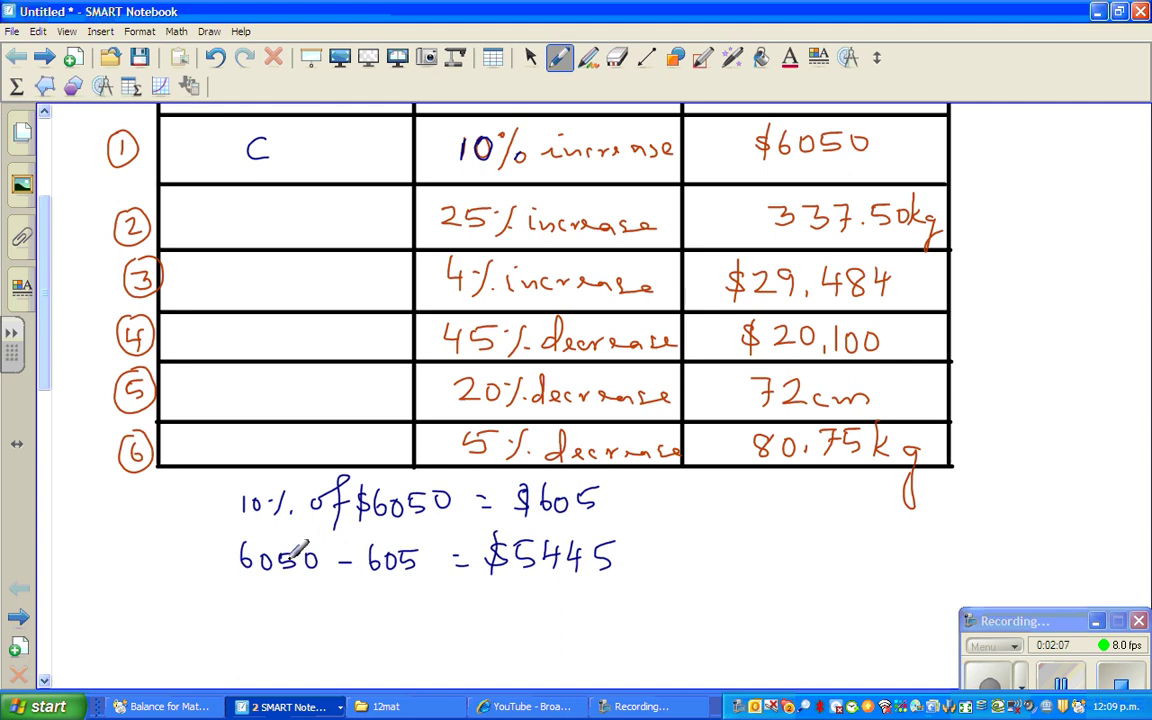
Step: Draw a divider, write an underlined 'Check' heading, and tick the $5445 answer
{"action": "left_click_drag", "start_coordinate": [673, 485], "coordinate": [663, 570]}
{"action": "mouse_move", "coordinate": [719, 486]}
{"action": "left_mouse_down"}
{"action": "mouse_move", "coordinate": [719, 504]}
{"action": "mouse_move", "coordinate": [800, 505]}
{"action": "left_mouse_up"}
{"action": "left_click_drag", "start_coordinate": [705, 512], "coordinate": [805, 509]}
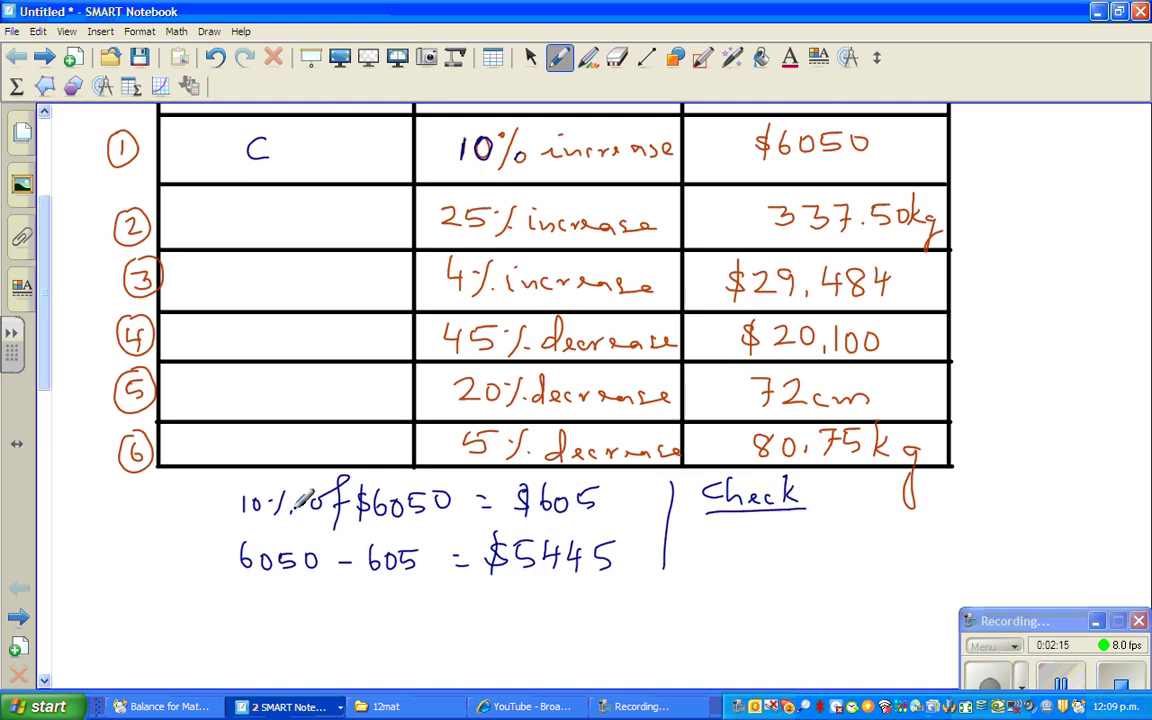
{"action": "left_click_drag", "start_coordinate": [622, 537], "coordinate": [662, 511]}
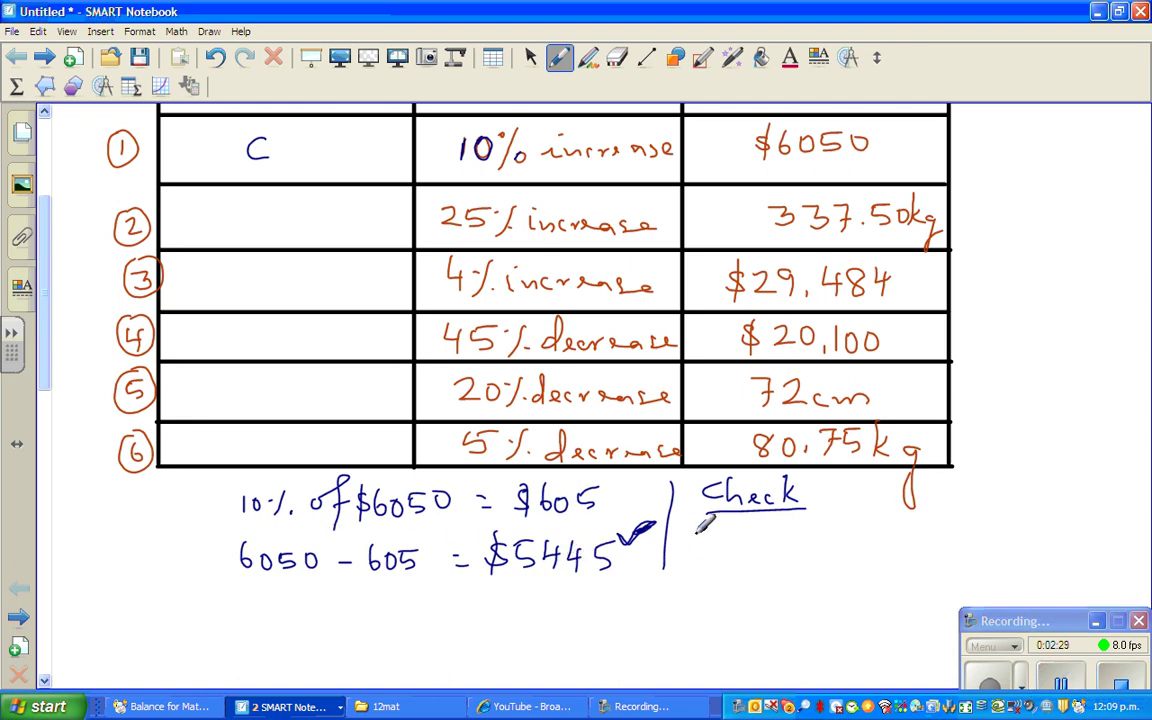
Step: Undo a stray stroke and write '10% of 5445 =' under Check
{"action": "left_click_drag", "start_coordinate": [703, 533], "coordinate": [700, 543]}
{"action": "left_click", "coordinate": [228, 58]}
{"action": "mouse_move", "coordinate": [694, 531]}
{"action": "left_mouse_down"}
{"action": "mouse_move", "coordinate": [691, 551]}
{"action": "mouse_move", "coordinate": [706, 534]}
{"action": "mouse_move", "coordinate": [724, 550]}
{"action": "mouse_move", "coordinate": [773, 540]}
{"action": "left_mouse_up"}
{"action": "left_click", "coordinate": [720, 537]}
{"action": "left_click", "coordinate": [741, 548]}
{"action": "mouse_move", "coordinate": [797, 522]}
{"action": "left_mouse_down"}
{"action": "mouse_move", "coordinate": [787, 565]}
{"action": "mouse_move", "coordinate": [800, 538]}
{"action": "mouse_move", "coordinate": [827, 546]}
{"action": "mouse_move", "coordinate": [832, 522]}
{"action": "left_mouse_up"}
{"action": "mouse_move", "coordinate": [848, 520]}
{"action": "left_mouse_down"}
{"action": "mouse_move", "coordinate": [856, 542]}
{"action": "mouse_move", "coordinate": [889, 532]}
{"action": "left_mouse_up"}
{"action": "mouse_move", "coordinate": [884, 518]}
{"action": "left_mouse_down"}
{"action": "mouse_move", "coordinate": [882, 542]}
{"action": "mouse_move", "coordinate": [944, 528]}
{"action": "left_mouse_up"}
{"action": "mouse_move", "coordinate": [930, 537]}
{"action": "left_mouse_down"}
{"action": "mouse_move", "coordinate": [976, 525]}
{"action": "mouse_move", "coordinate": [978, 504]}
{"action": "mouse_move", "coordinate": [1006, 534]}
{"action": "left_mouse_up"}
Step: Complete the line with the result $544.5
{"action": "mouse_move", "coordinate": [1011, 505]}
{"action": "left_mouse_down"}
{"action": "mouse_move", "coordinate": [1058, 520]}
{"action": "mouse_move", "coordinate": [1052, 536]}
{"action": "mouse_move", "coordinate": [1064, 520]}
{"action": "left_mouse_up"}
{"action": "left_click_drag", "start_coordinate": [1064, 520], "coordinate": [1082, 519]}
{"action": "left_click", "coordinate": [1088, 518]}
{"action": "mouse_move", "coordinate": [1076, 506]}
{"action": "left_mouse_down"}
{"action": "mouse_move", "coordinate": [1075, 534]}
{"action": "mouse_move", "coordinate": [1098, 522]}
{"action": "left_mouse_up"}
{"action": "left_click_drag", "start_coordinate": [1100, 505], "coordinate": [1112, 502]}
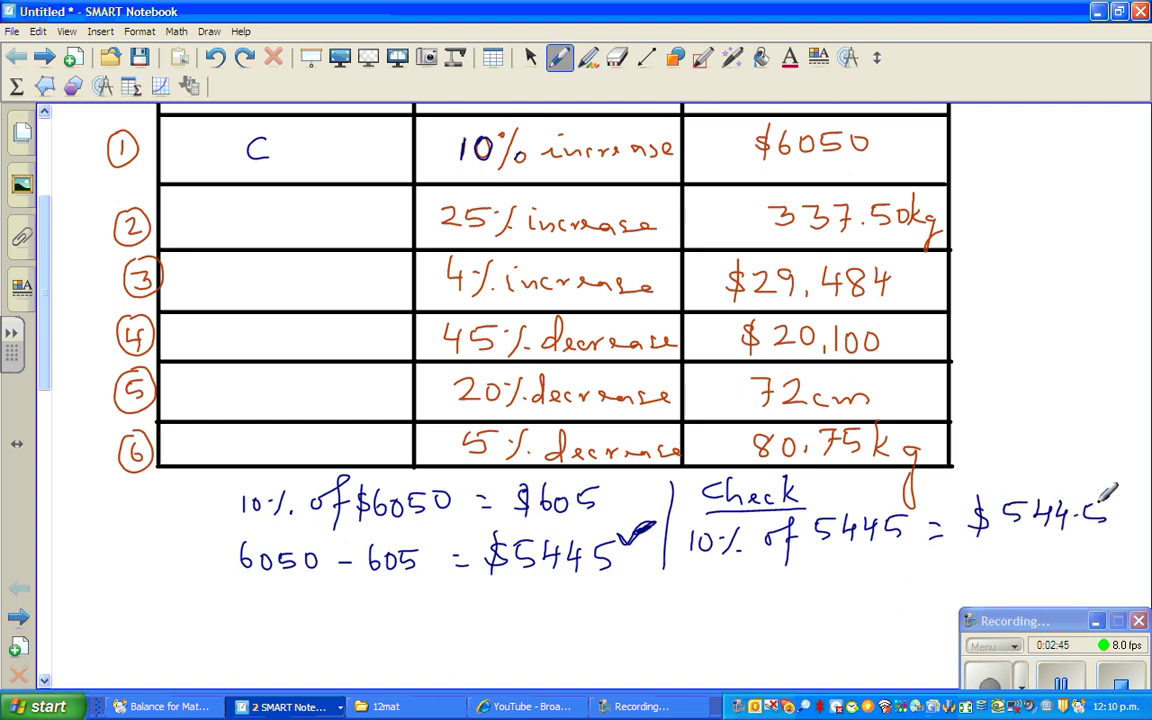
Step: Write '5445 + 544.5 ≠ $6050' on the next line of the check
{"action": "mouse_move", "coordinate": [708, 575]}
{"action": "left_mouse_down"}
{"action": "mouse_move", "coordinate": [698, 593]}
{"action": "mouse_move", "coordinate": [773, 597]}
{"action": "left_mouse_up"}
{"action": "left_click_drag", "start_coordinate": [781, 578], "coordinate": [805, 598]}
{"action": "left_click_drag", "start_coordinate": [799, 591], "coordinate": [856, 589]}
{"action": "mouse_move", "coordinate": [850, 573]}
{"action": "left_mouse_down"}
{"action": "mouse_move", "coordinate": [848, 597]}
{"action": "mouse_move", "coordinate": [974, 582]}
{"action": "mouse_move", "coordinate": [958, 603]}
{"action": "left_mouse_up"}
{"action": "left_click", "coordinate": [890, 593]}
{"action": "mouse_move", "coordinate": [1018, 568]}
{"action": "left_mouse_down"}
{"action": "mouse_move", "coordinate": [1040, 589]}
{"action": "mouse_move", "coordinate": [1106, 568]}
{"action": "left_mouse_up"}
{"action": "left_click_drag", "start_coordinate": [995, 566], "coordinate": [979, 590]}
{"action": "left_click_drag", "start_coordinate": [988, 558], "coordinate": [986, 596]}
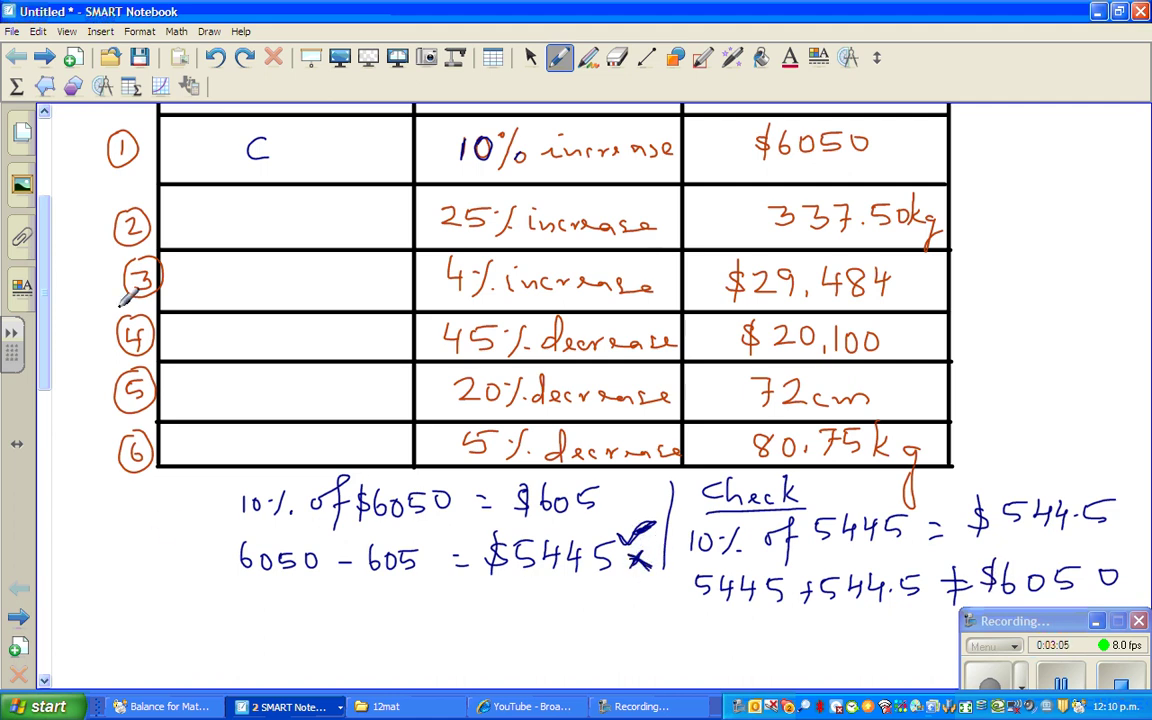
{"action": "left_click_drag", "start_coordinate": [43, 350], "coordinate": [47, 340]}
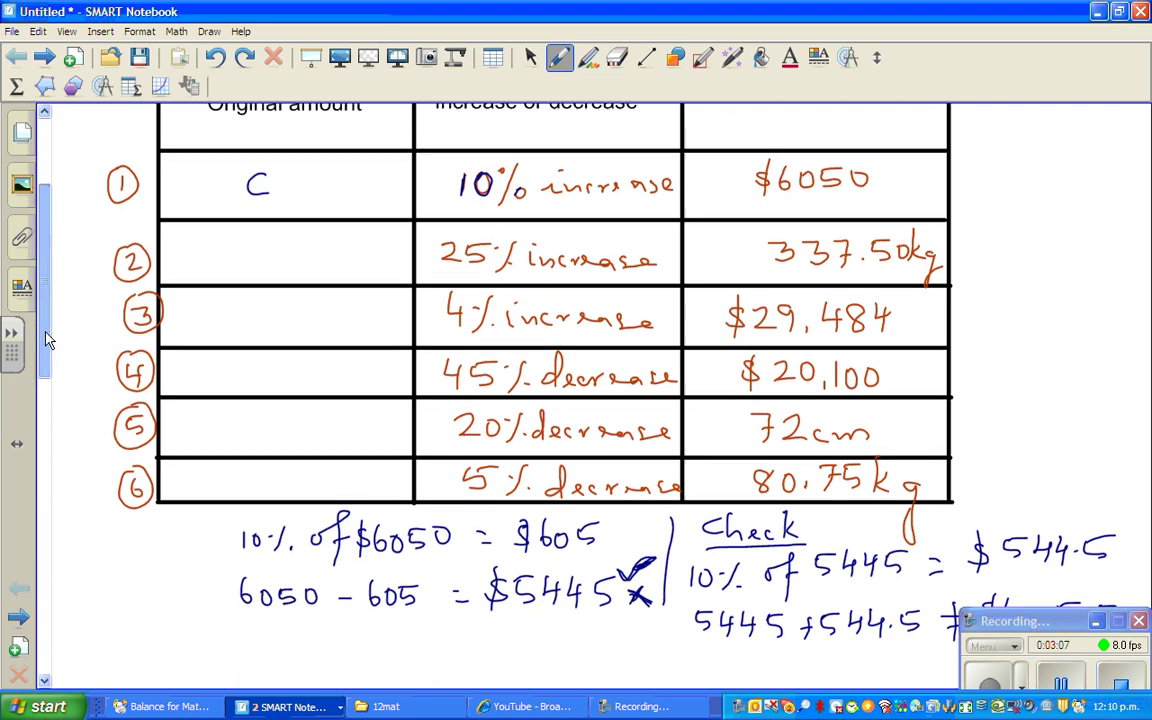
{"action": "scroll", "coordinate": [45, 330], "scroll_direction": "down", "scroll_amount": 1}
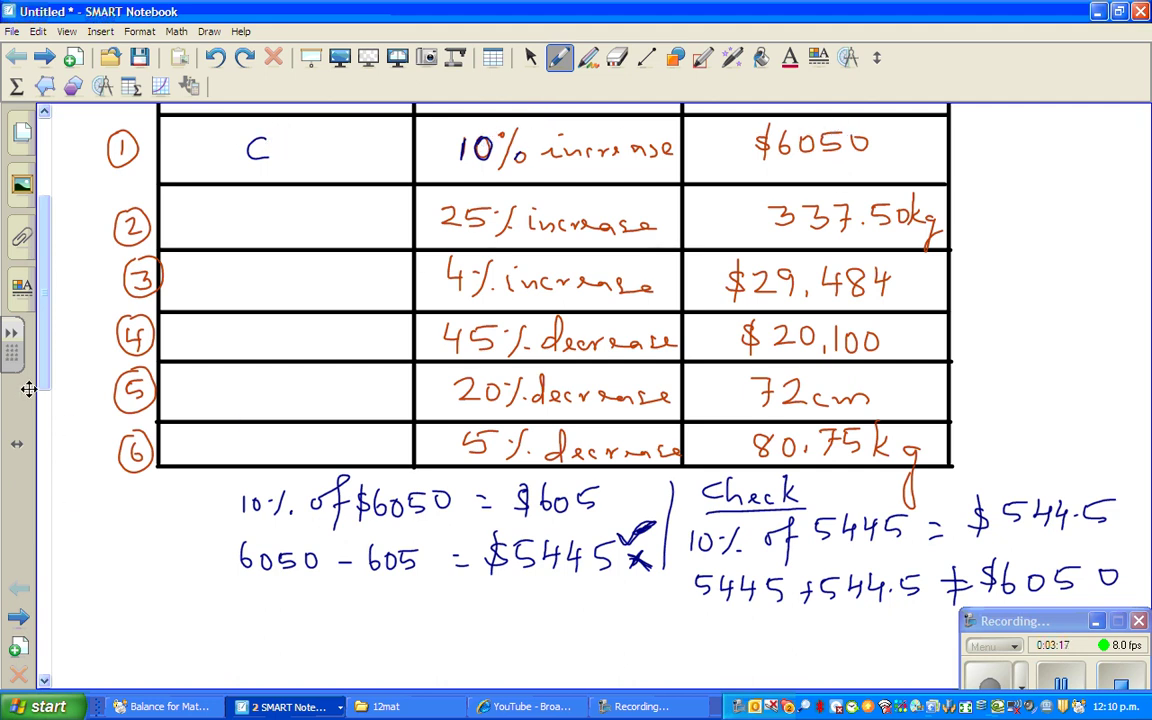
Step: Below the working, write 'C + 10% of C'
{"action": "scroll", "coordinate": [45, 383], "scroll_direction": "down", "scroll_amount": 3}
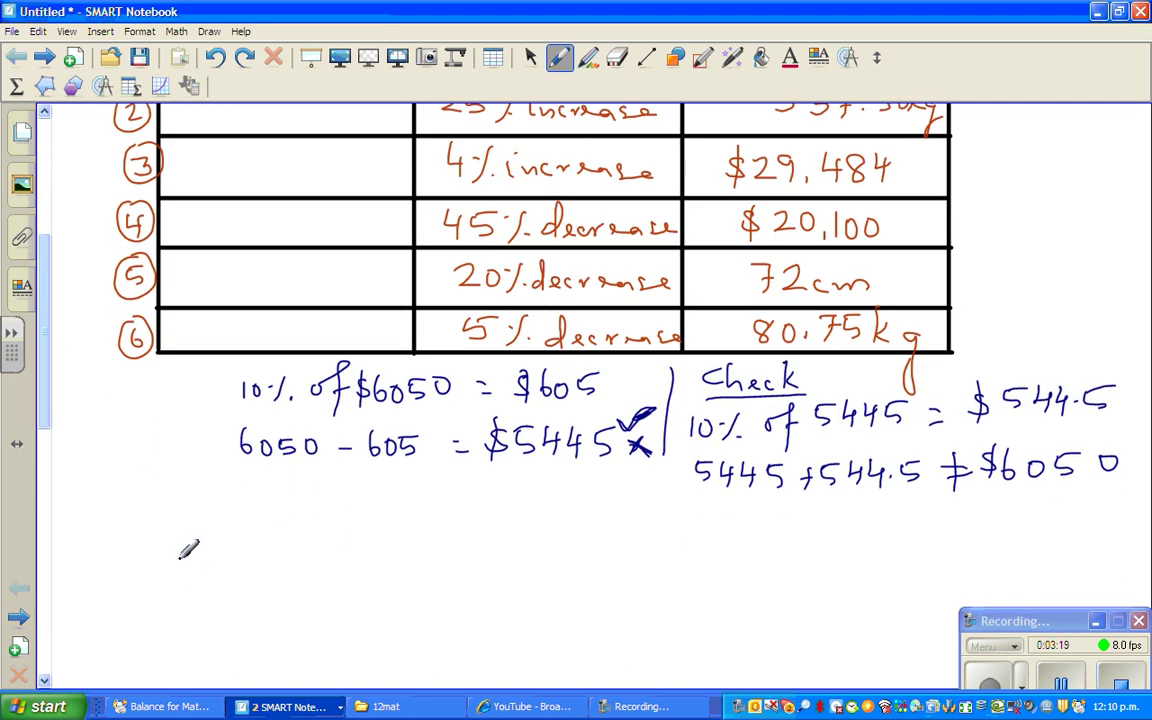
{"action": "mouse_move", "coordinate": [239, 515]}
{"action": "left_mouse_down"}
{"action": "mouse_move", "coordinate": [238, 533]}
{"action": "mouse_move", "coordinate": [281, 522]}
{"action": "mouse_move", "coordinate": [270, 537]}
{"action": "mouse_move", "coordinate": [312, 538]}
{"action": "mouse_move", "coordinate": [323, 521]}
{"action": "mouse_move", "coordinate": [400, 558]}
{"action": "left_mouse_up"}
{"action": "left_click", "coordinate": [339, 521]}
{"action": "left_click", "coordinate": [357, 535]}
{"action": "mouse_move", "coordinate": [461, 518]}
{"action": "left_mouse_down"}
{"action": "mouse_move", "coordinate": [493, 534]}
{"action": "mouse_move", "coordinate": [562, 528]}
{"action": "mouse_move", "coordinate": [558, 510]}
{"action": "mouse_move", "coordinate": [570, 515]}
{"action": "mouse_move", "coordinate": [559, 525]}
{"action": "mouse_move", "coordinate": [556, 510]}
{"action": "mouse_move", "coordinate": [624, 513]}
{"action": "left_mouse_up"}
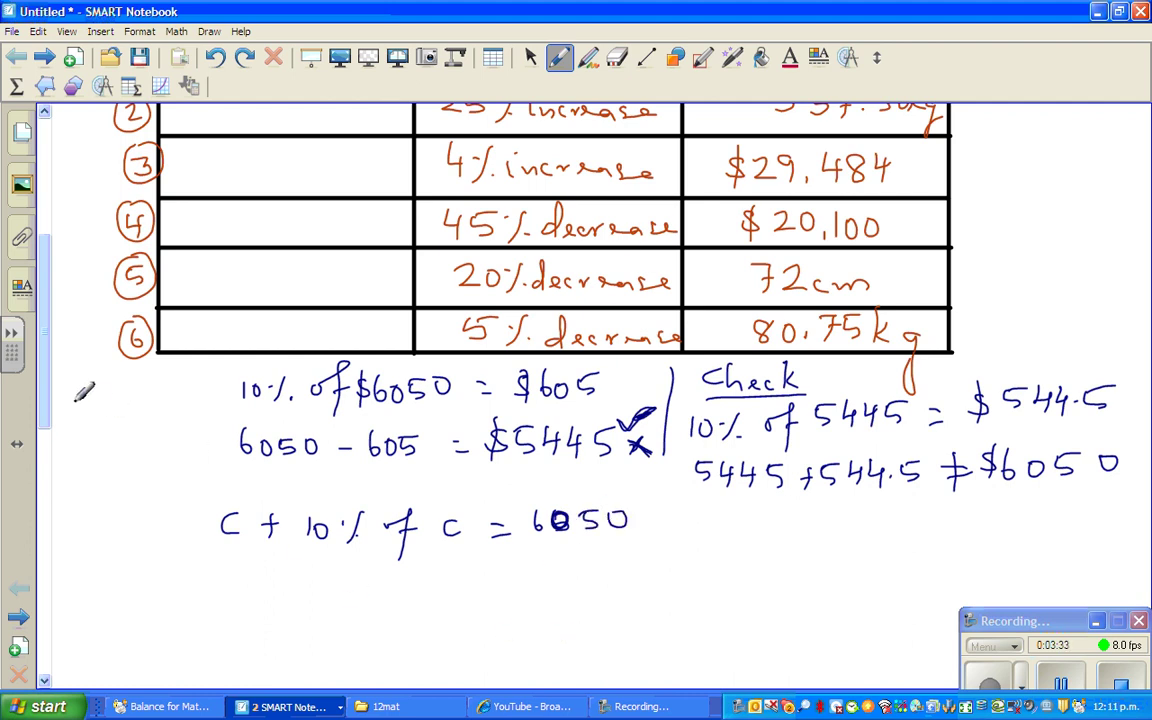
{"action": "left_click_drag", "start_coordinate": [45, 415], "coordinate": [60, 352]}
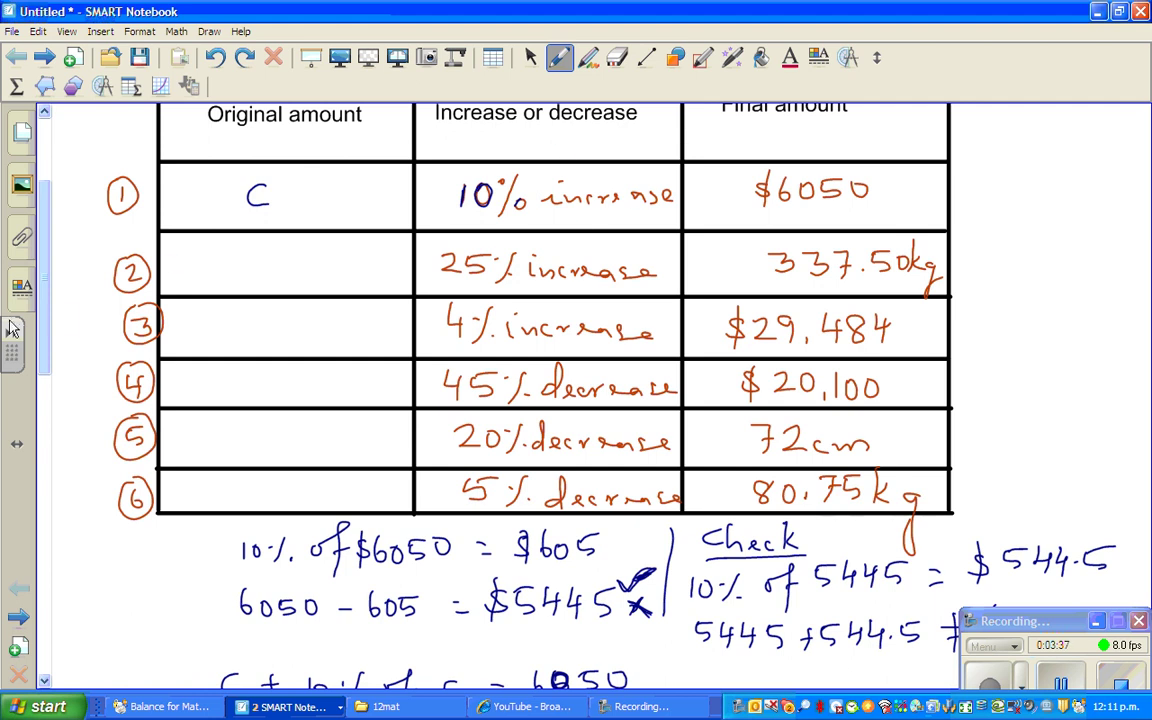
{"action": "left_click_drag", "start_coordinate": [44, 340], "coordinate": [83, 421]}
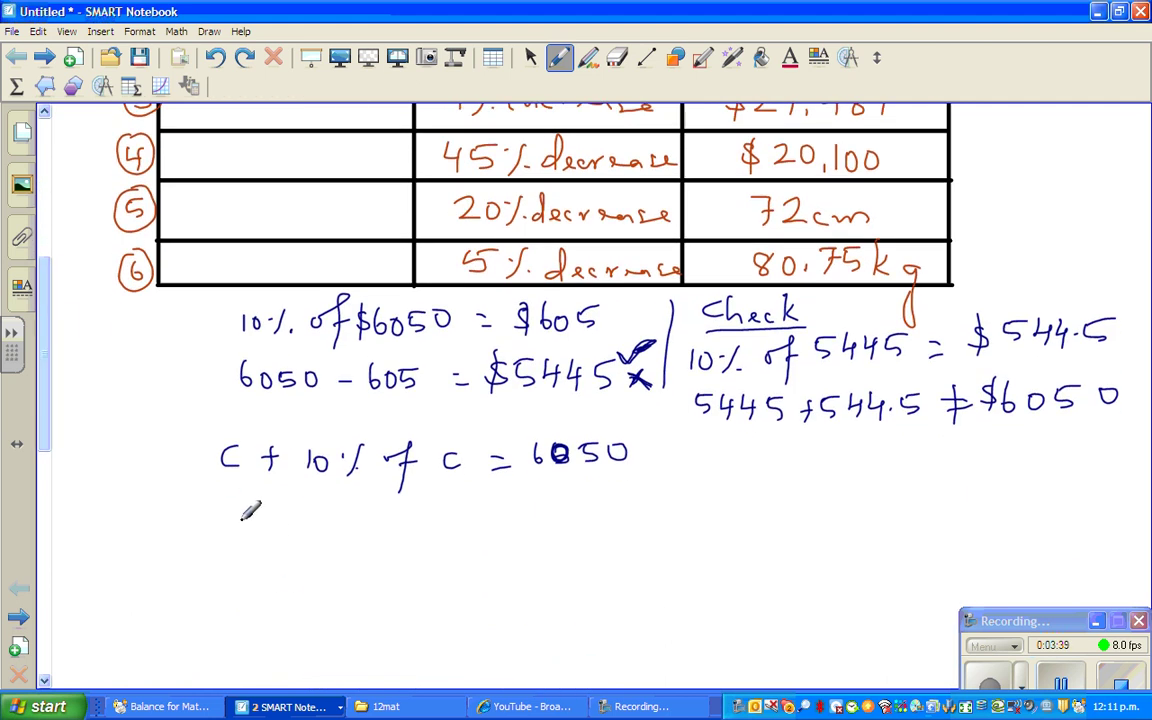
Step: Write the next line as 'C + 1/10 of C = 6050'
{"action": "mouse_move", "coordinate": [248, 517]}
{"action": "left_mouse_down"}
{"action": "mouse_move", "coordinate": [249, 535]}
{"action": "mouse_move", "coordinate": [292, 530]}
{"action": "left_mouse_up"}
{"action": "left_click_drag", "start_coordinate": [279, 516], "coordinate": [279, 545]}
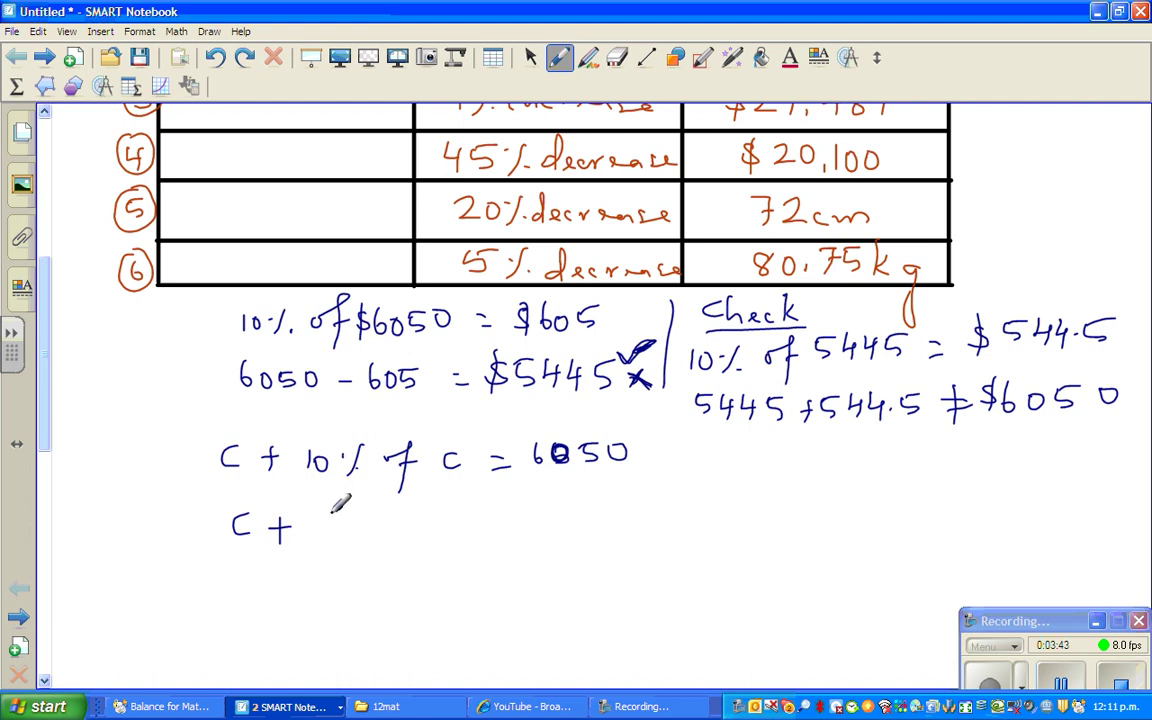
{"action": "left_click_drag", "start_coordinate": [308, 541], "coordinate": [307, 553]}
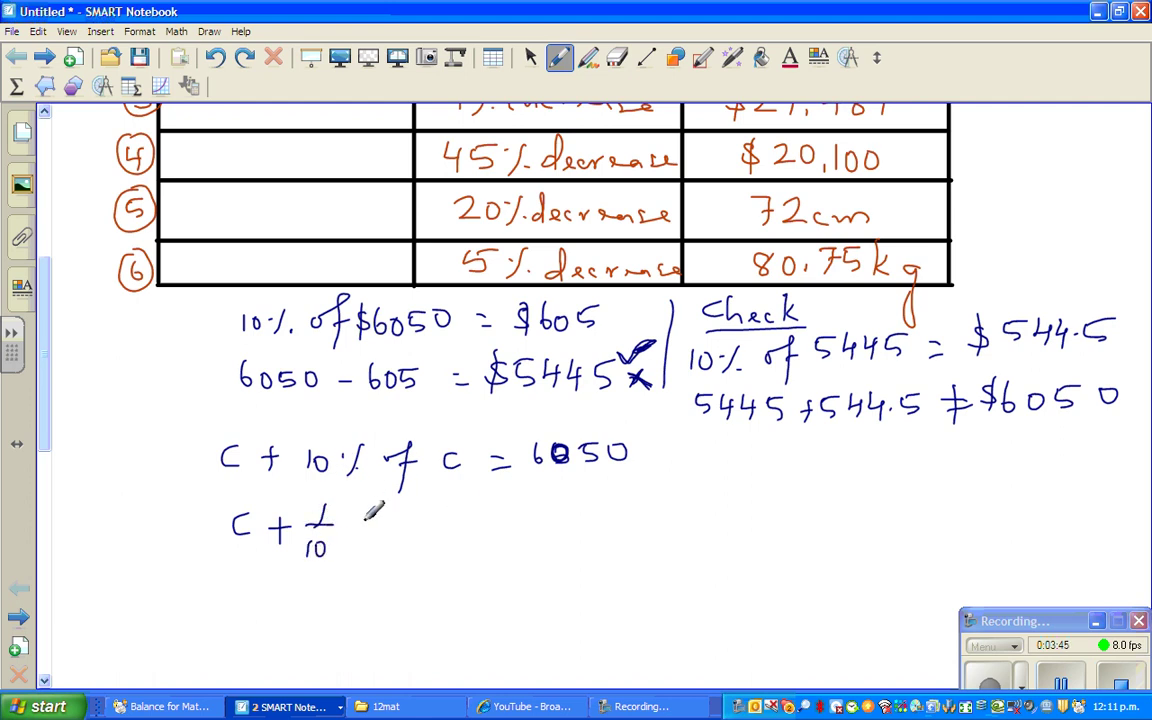
{"action": "left_click_drag", "start_coordinate": [369, 514], "coordinate": [364, 522]}
{"action": "mouse_move", "coordinate": [377, 503]}
{"action": "left_mouse_down"}
{"action": "mouse_move", "coordinate": [368, 555]}
{"action": "mouse_move", "coordinate": [384, 519]}
{"action": "mouse_move", "coordinate": [498, 513]}
{"action": "left_mouse_up"}
{"action": "left_click_drag", "start_coordinate": [481, 528], "coordinate": [548, 510]}
{"action": "mouse_move", "coordinate": [564, 500]}
{"action": "left_mouse_down"}
{"action": "mouse_move", "coordinate": [562, 520]}
{"action": "mouse_move", "coordinate": [585, 500]}
{"action": "mouse_move", "coordinate": [560, 513]}
{"action": "mouse_move", "coordinate": [572, 502]}
{"action": "mouse_move", "coordinate": [568, 514]}
{"action": "mouse_move", "coordinate": [592, 516]}
{"action": "left_mouse_up"}
{"action": "left_click_drag", "start_coordinate": [596, 496], "coordinate": [639, 495]}
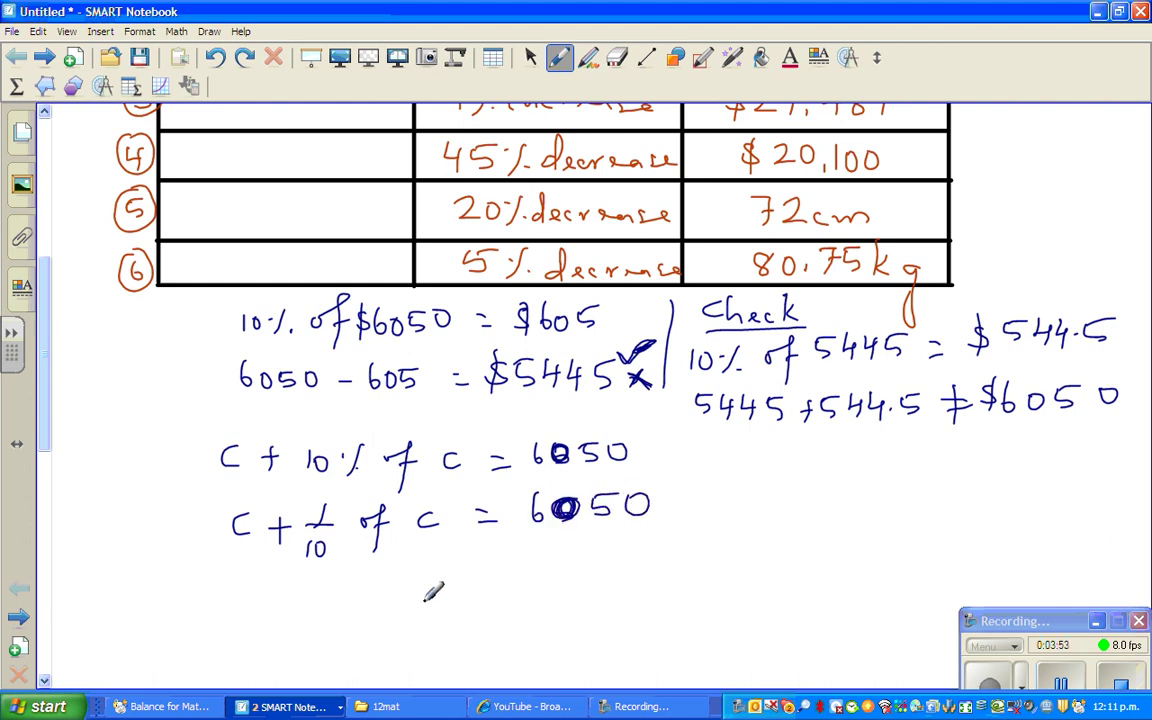
Step: Write 'C + 0.1C = 6050' on the following line
{"action": "mouse_move", "coordinate": [255, 590]}
{"action": "left_mouse_down"}
{"action": "mouse_move", "coordinate": [254, 608]}
{"action": "mouse_move", "coordinate": [290, 598]}
{"action": "left_mouse_up"}
{"action": "mouse_move", "coordinate": [278, 588]}
{"action": "left_mouse_down"}
{"action": "mouse_move", "coordinate": [278, 608]}
{"action": "mouse_move", "coordinate": [333, 586]}
{"action": "mouse_move", "coordinate": [354, 609]}
{"action": "mouse_move", "coordinate": [469, 590]}
{"action": "left_mouse_up"}
{"action": "mouse_move", "coordinate": [456, 601]}
{"action": "left_mouse_down"}
{"action": "mouse_move", "coordinate": [486, 592]}
{"action": "mouse_move", "coordinate": [500, 571]}
{"action": "mouse_move", "coordinate": [502, 592]}
{"action": "mouse_move", "coordinate": [542, 576]}
{"action": "mouse_move", "coordinate": [561, 594]}
{"action": "mouse_move", "coordinate": [597, 583]}
{"action": "left_mouse_up"}
{"action": "left_click_drag", "start_coordinate": [46, 438], "coordinate": [46, 478]}
Step: Write '1.1C = 6050', divide both sides by 1.1, and add '⇒ C ='
{"action": "mouse_move", "coordinate": [290, 527]}
{"action": "left_mouse_down"}
{"action": "mouse_move", "coordinate": [324, 524]}
{"action": "mouse_move", "coordinate": [318, 551]}
{"action": "mouse_move", "coordinate": [351, 537]}
{"action": "mouse_move", "coordinate": [358, 547]}
{"action": "mouse_move", "coordinate": [424, 537]}
{"action": "left_mouse_up"}
{"action": "left_click", "coordinate": [302, 541]}
{"action": "mouse_move", "coordinate": [404, 549]}
{"action": "left_mouse_down"}
{"action": "mouse_move", "coordinate": [453, 540]}
{"action": "mouse_move", "coordinate": [461, 527]}
{"action": "mouse_move", "coordinate": [465, 542]}
{"action": "mouse_move", "coordinate": [507, 523]}
{"action": "mouse_move", "coordinate": [528, 543]}
{"action": "mouse_move", "coordinate": [559, 521]}
{"action": "left_mouse_up"}
{"action": "mouse_move", "coordinate": [280, 566]}
{"action": "left_mouse_down"}
{"action": "mouse_move", "coordinate": [320, 576]}
{"action": "mouse_move", "coordinate": [298, 594]}
{"action": "mouse_move", "coordinate": [329, 598]}
{"action": "left_mouse_up"}
{"action": "left_click", "coordinate": [312, 592]}
{"action": "mouse_move", "coordinate": [463, 564]}
{"action": "left_mouse_down"}
{"action": "mouse_move", "coordinate": [523, 568]}
{"action": "mouse_move", "coordinate": [491, 592]}
{"action": "mouse_move", "coordinate": [527, 598]}
{"action": "left_mouse_up"}
{"action": "left_click", "coordinate": [508, 593]}
{"action": "mouse_move", "coordinate": [620, 537]}
{"action": "left_mouse_down"}
{"action": "mouse_move", "coordinate": [648, 537]}
{"action": "mouse_move", "coordinate": [648, 548]}
{"action": "left_mouse_up"}
{"action": "left_click_drag", "start_coordinate": [638, 530], "coordinate": [642, 552]}
{"action": "mouse_move", "coordinate": [714, 517]}
{"action": "left_mouse_down"}
{"action": "mouse_move", "coordinate": [699, 523]}
{"action": "mouse_move", "coordinate": [716, 535]}
{"action": "left_mouse_up"}
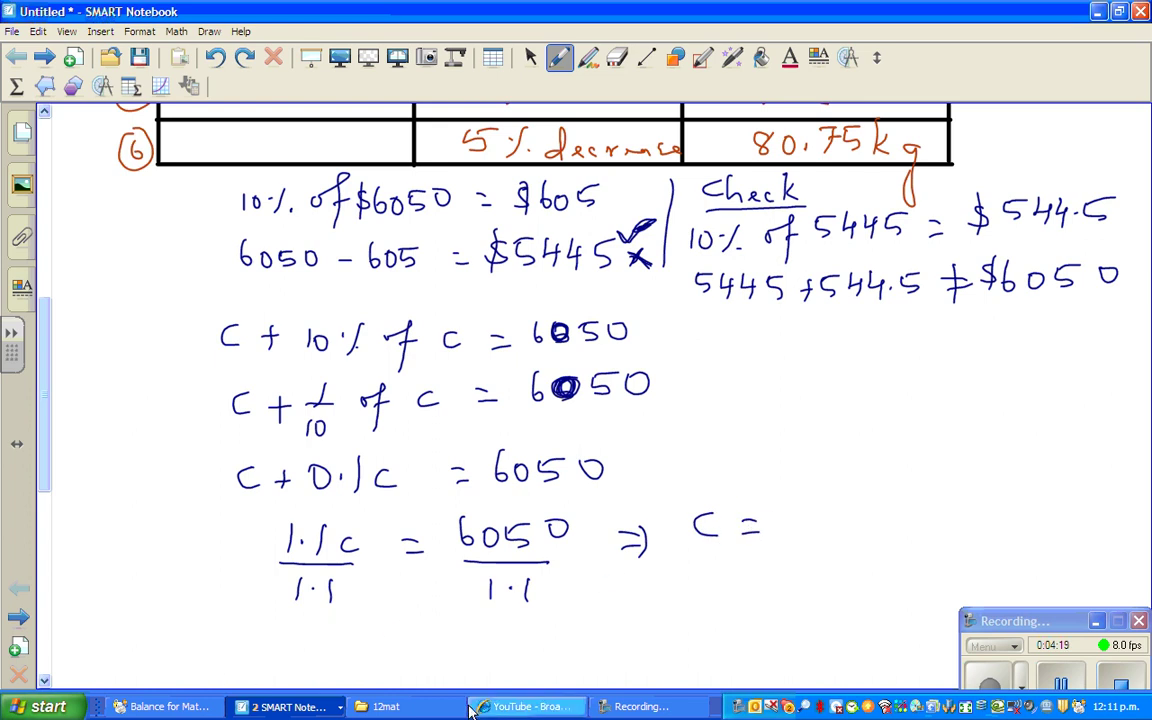
{"action": "left_click", "coordinate": [42, 707]}
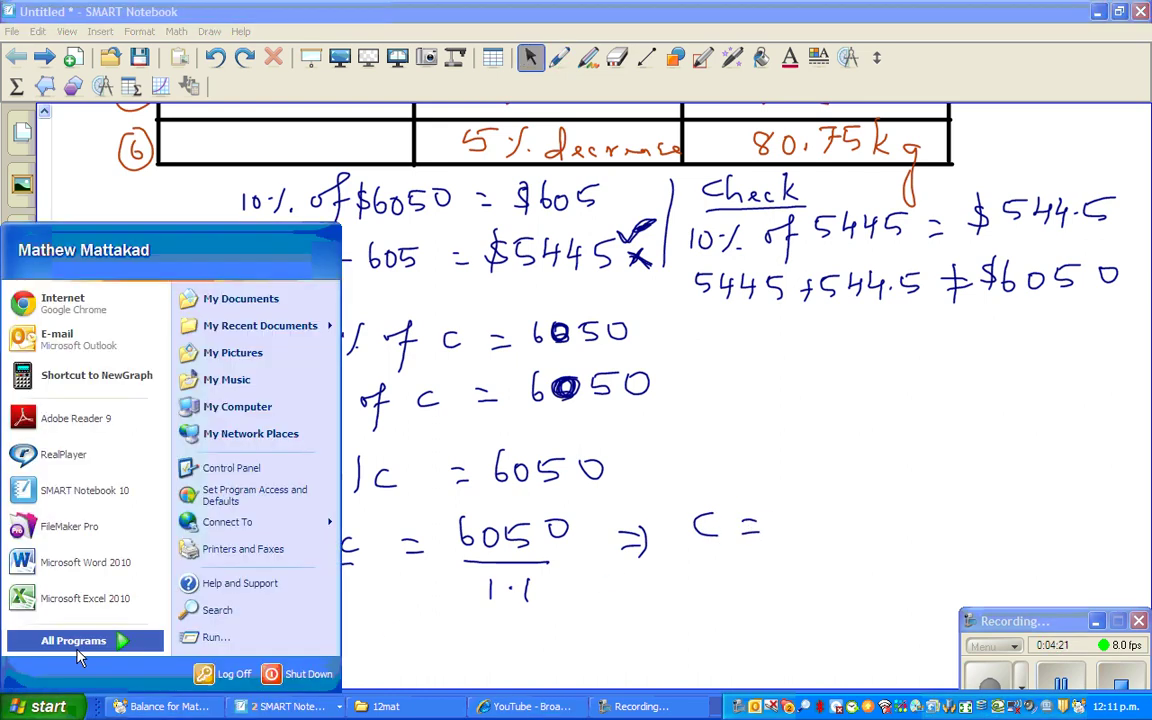
Step: Compute 6050 ÷ 1.1 = 5500 in NewGraph's RUN-MAT mode, then return to the notebook
{"action": "left_click", "coordinate": [97, 375]}
{"action": "left_click", "coordinate": [187, 352]}
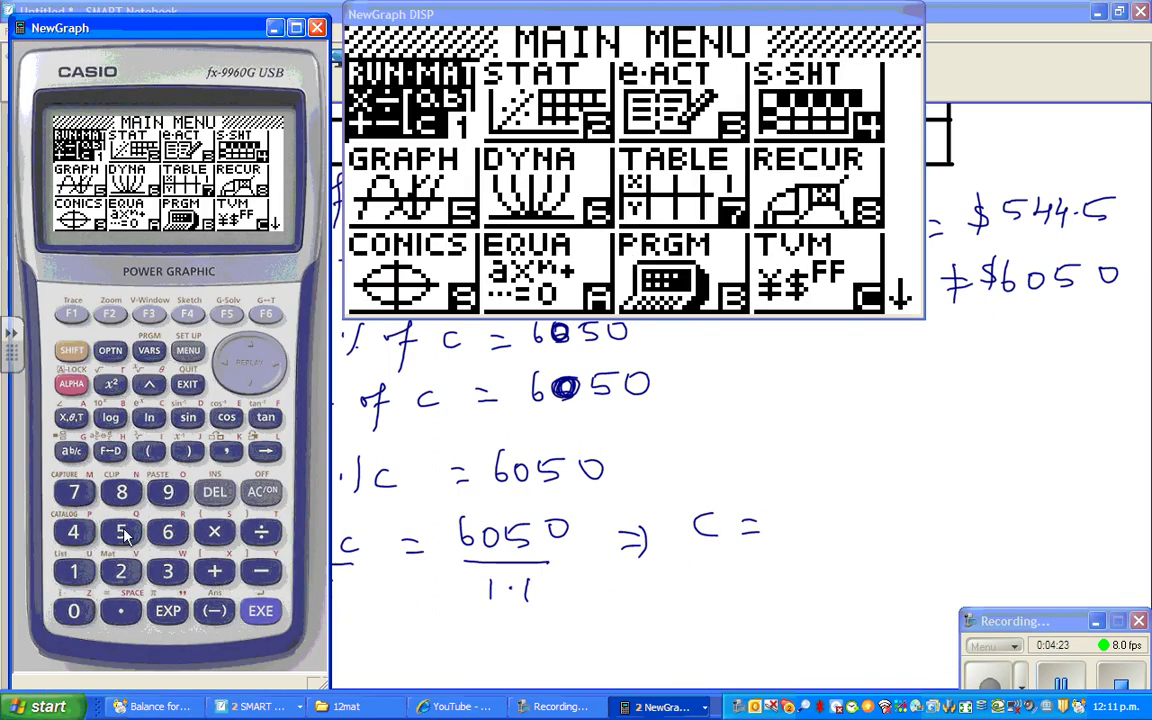
{"action": "left_click", "coordinate": [73, 571]}
{"action": "left_click", "coordinate": [167, 531]}
{"action": "left_click", "coordinate": [73, 611]}
{"action": "left_click", "coordinate": [121, 531]}
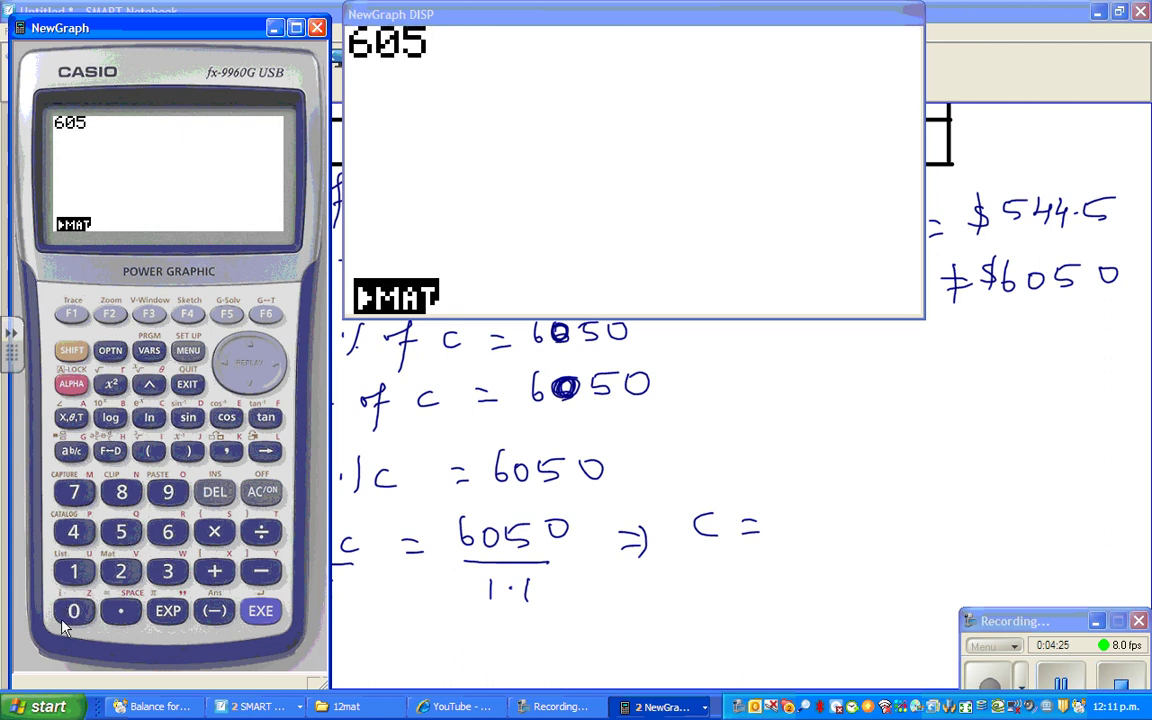
{"action": "left_click", "coordinate": [73, 611]}
{"action": "left_click", "coordinate": [261, 531]}
{"action": "left_click", "coordinate": [73, 571]}
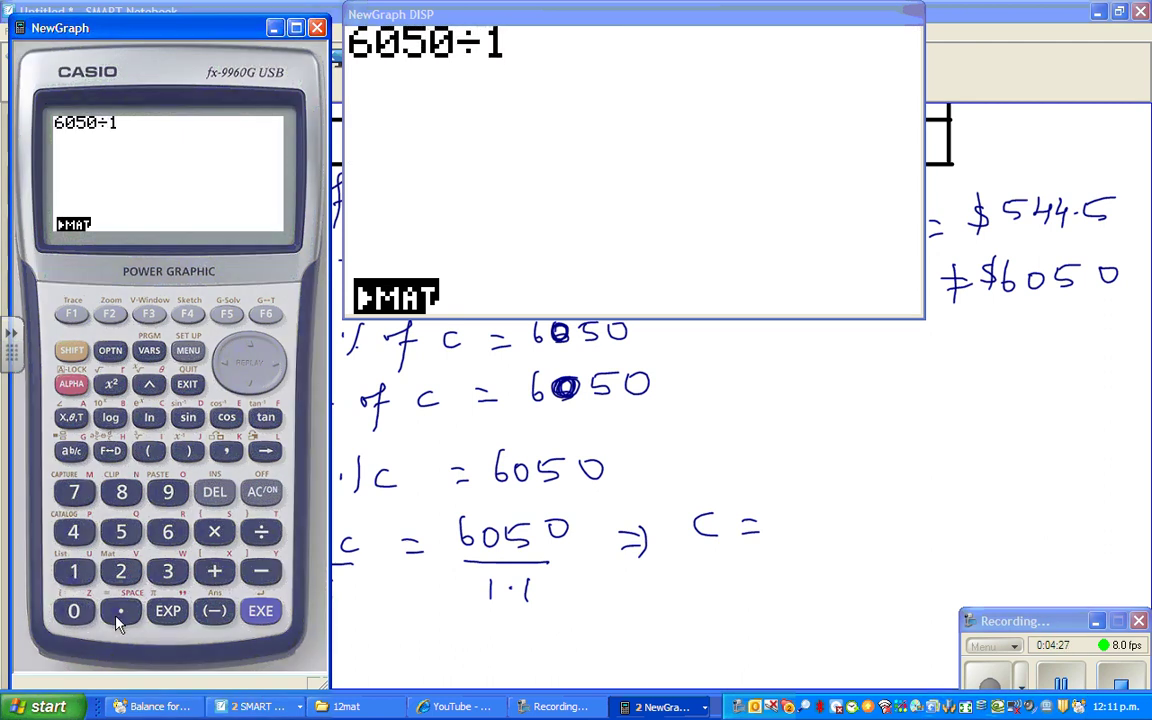
{"action": "left_click", "coordinate": [260, 614]}
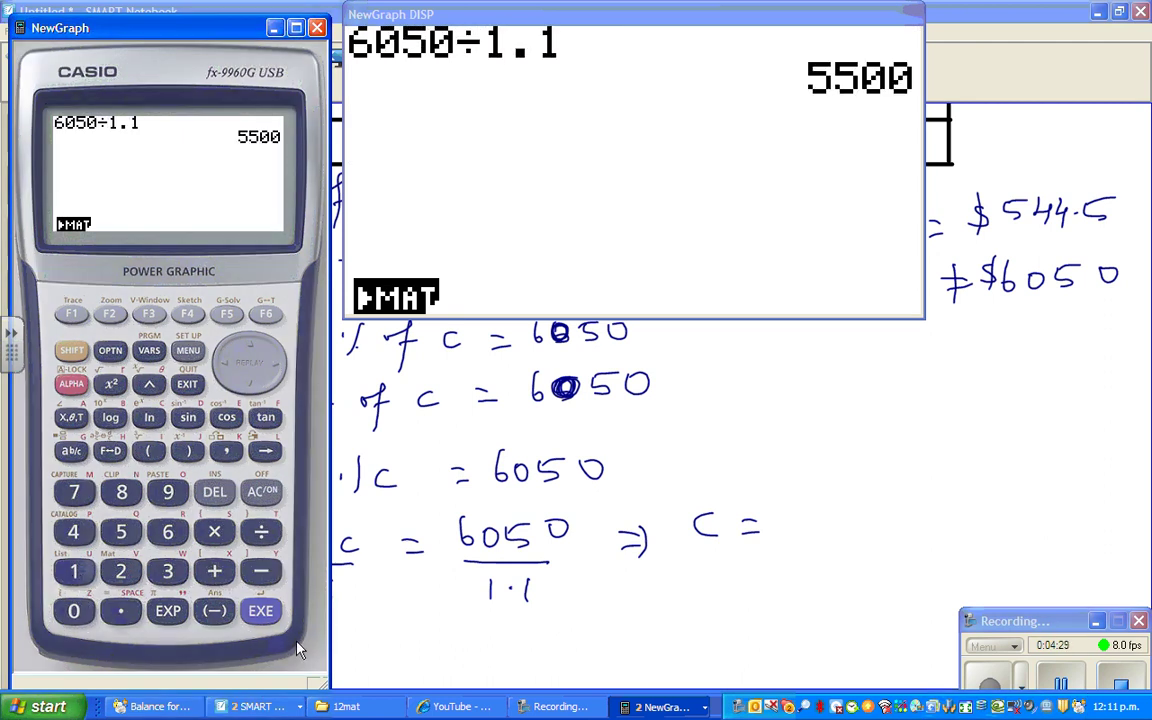
{"action": "left_click", "coordinate": [509, 650]}
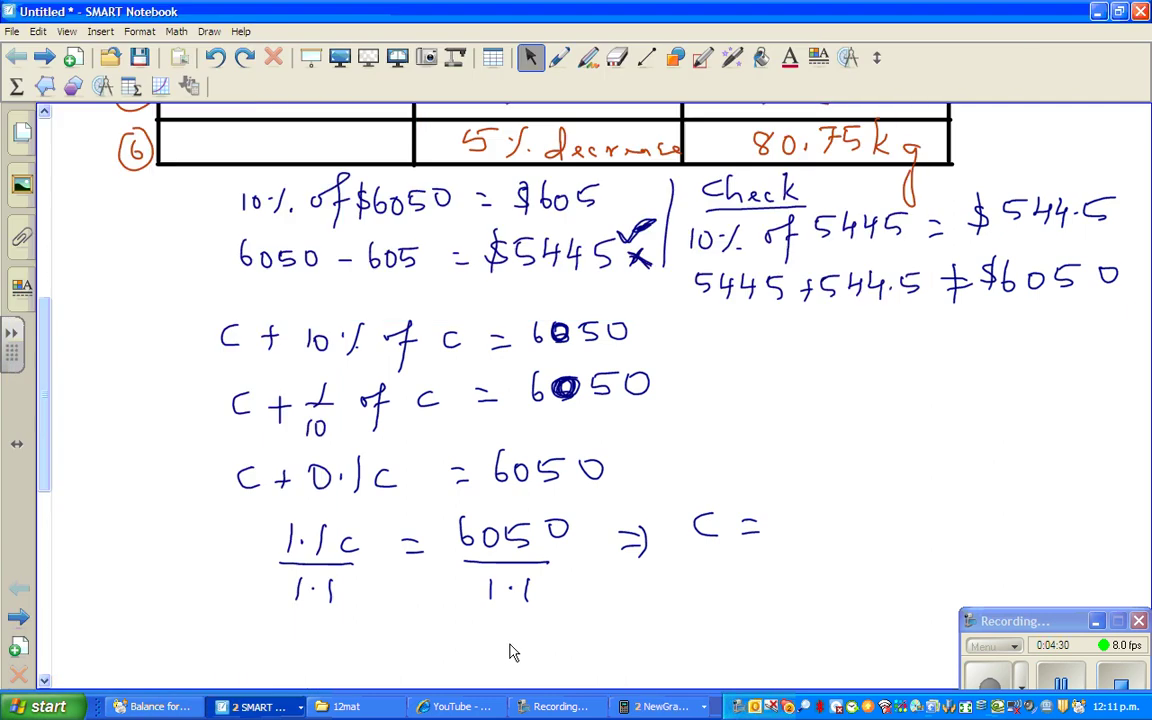
Step: Write $5500 after 'C =' with the pen
{"action": "left_click", "coordinate": [558, 57]}
{"action": "left_click_drag", "start_coordinate": [815, 502], "coordinate": [800, 530]}
{"action": "left_click_drag", "start_coordinate": [808, 495], "coordinate": [808, 540]}
{"action": "mouse_move", "coordinate": [843, 500]}
{"action": "left_mouse_down"}
{"action": "mouse_move", "coordinate": [845, 512]}
{"action": "mouse_move", "coordinate": [945, 503]}
{"action": "mouse_move", "coordinate": [932, 497]}
{"action": "left_mouse_up"}
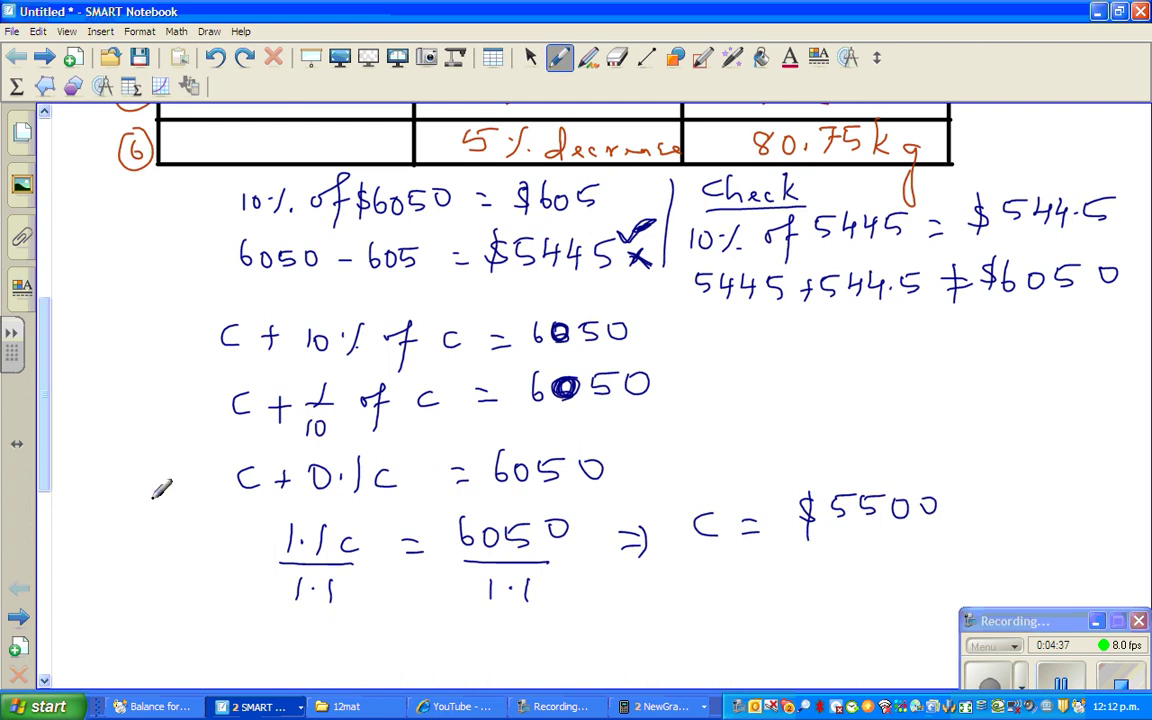
Step: Erase the old 5500 × 1.1 working at the bottom of the page
{"action": "left_click_drag", "start_coordinate": [43, 450], "coordinate": [43, 490]}
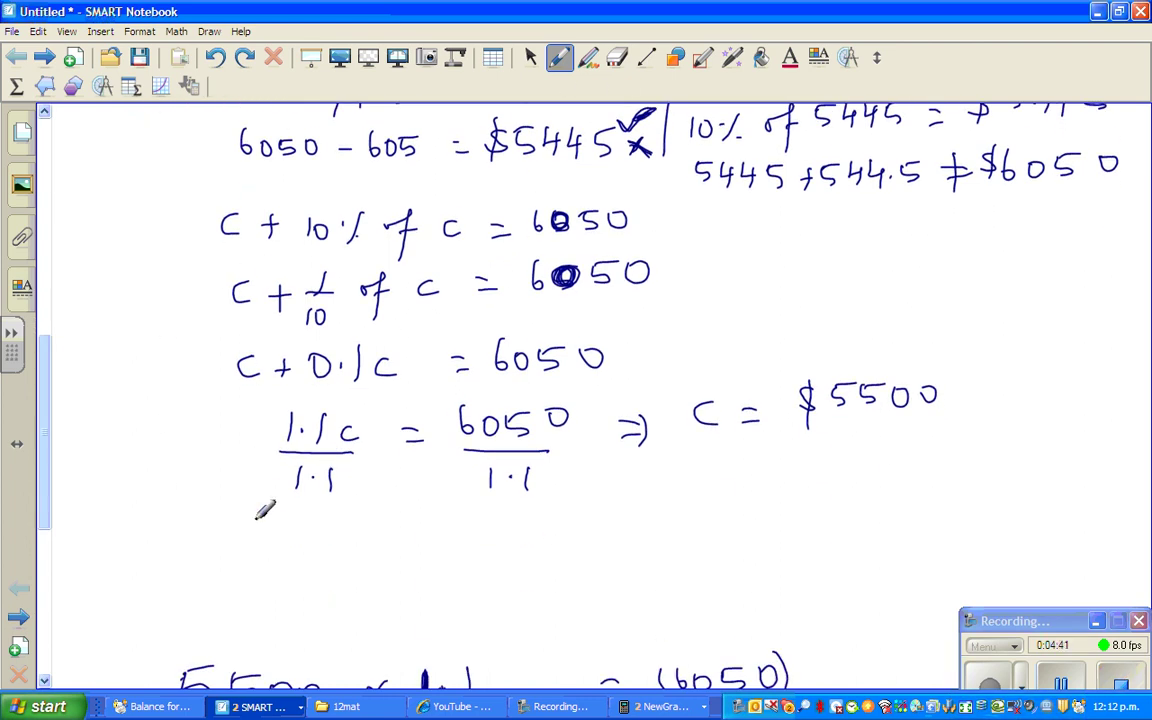
{"action": "left_click_drag", "start_coordinate": [44, 410], "coordinate": [44, 470]}
{"action": "left_click", "coordinate": [616, 57]}
{"action": "mouse_move", "coordinate": [400, 510]}
{"action": "left_mouse_down"}
{"action": "mouse_move", "coordinate": [304, 462]}
{"action": "mouse_move", "coordinate": [525, 555]}
{"action": "mouse_move", "coordinate": [612, 571]}
{"action": "mouse_move", "coordinate": [810, 666]}
{"action": "mouse_move", "coordinate": [853, 575]}
{"action": "mouse_move", "coordinate": [769, 555]}
{"action": "mouse_move", "coordinate": [861, 638]}
{"action": "mouse_move", "coordinate": [797, 527]}
{"action": "mouse_move", "coordinate": [383, 512]}
{"action": "mouse_move", "coordinate": [489, 635]}
{"action": "mouse_move", "coordinate": [707, 660]}
{"action": "left_mouse_up"}
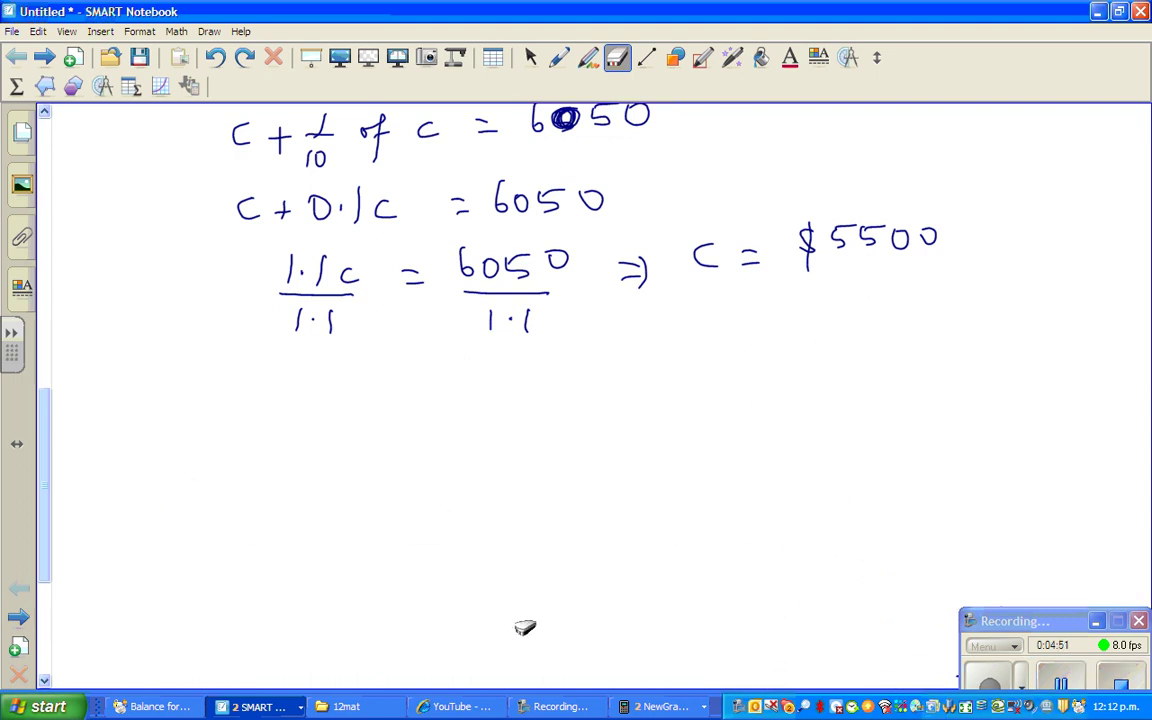
{"action": "left_click_drag", "start_coordinate": [41, 513], "coordinate": [47, 453]}
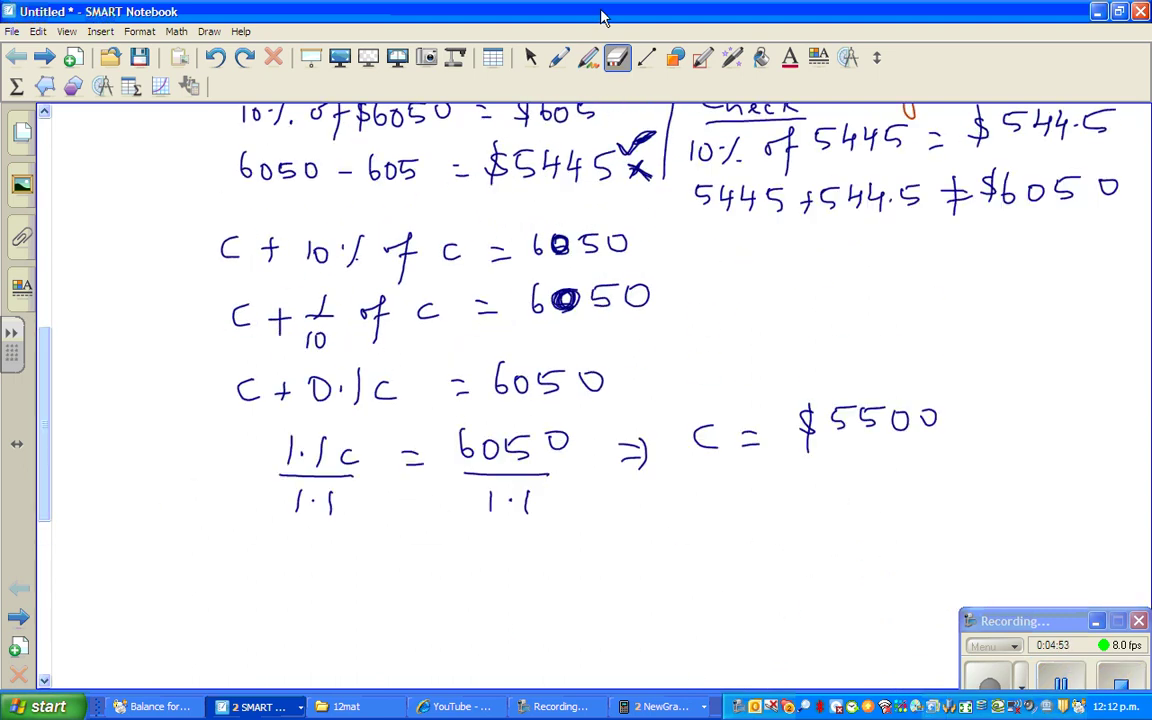
Step: Write the check '5500 × 1.1 = 6050' below the working
{"action": "left_click", "coordinate": [559, 57]}
{"action": "mouse_move", "coordinate": [230, 572]}
{"action": "left_mouse_down"}
{"action": "mouse_move", "coordinate": [214, 586]}
{"action": "mouse_move", "coordinate": [231, 571]}
{"action": "mouse_move", "coordinate": [308, 571]}
{"action": "mouse_move", "coordinate": [383, 588]}
{"action": "left_mouse_up"}
{"action": "mouse_move", "coordinate": [383, 572]}
{"action": "left_mouse_down"}
{"action": "mouse_move", "coordinate": [366, 588]}
{"action": "mouse_move", "coordinate": [443, 589]}
{"action": "left_mouse_up"}
{"action": "left_click_drag", "start_coordinate": [512, 570], "coordinate": [532, 569]}
{"action": "left_click_drag", "start_coordinate": [512, 583], "coordinate": [533, 582]}
{"action": "mouse_move", "coordinate": [590, 550]}
{"action": "left_mouse_down"}
{"action": "mouse_move", "coordinate": [582, 574]}
{"action": "mouse_move", "coordinate": [606, 565]}
{"action": "mouse_move", "coordinate": [613, 577]}
{"action": "mouse_move", "coordinate": [633, 551]}
{"action": "mouse_move", "coordinate": [649, 557]}
{"action": "left_mouse_up"}
Step: Bring NewGraph back, confirm 5500 × 1.1 = 6050, and close it
{"action": "left_click", "coordinate": [665, 706]}
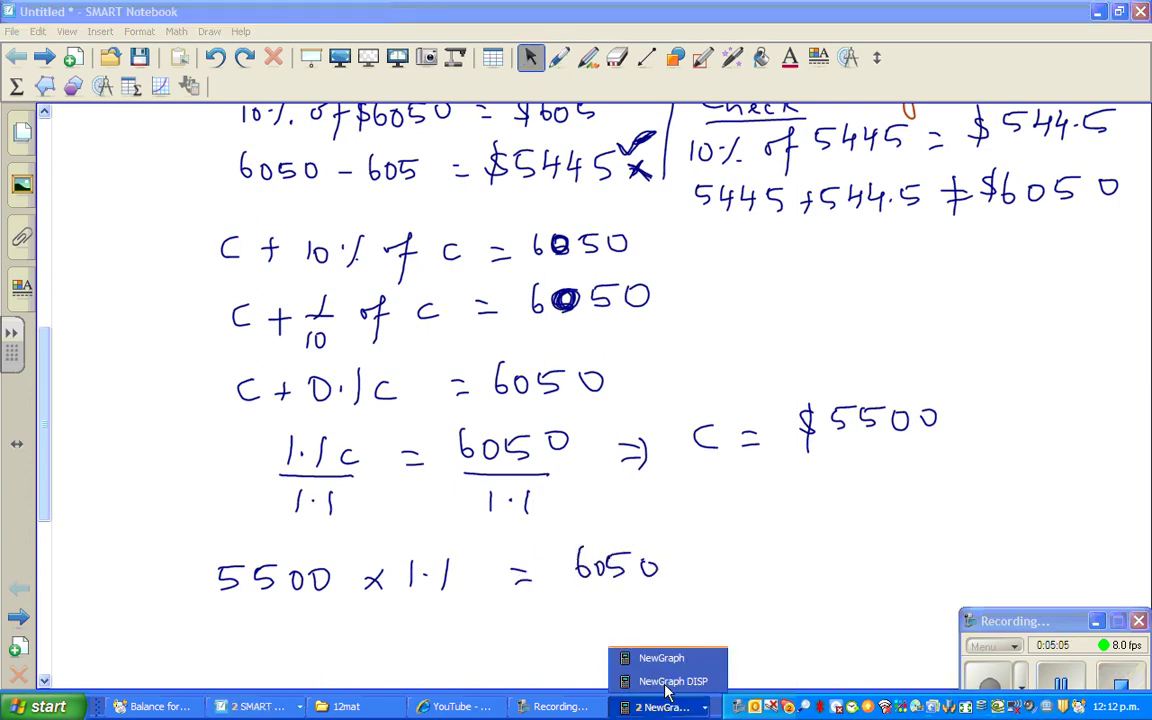
{"action": "left_click", "coordinate": [666, 684]}
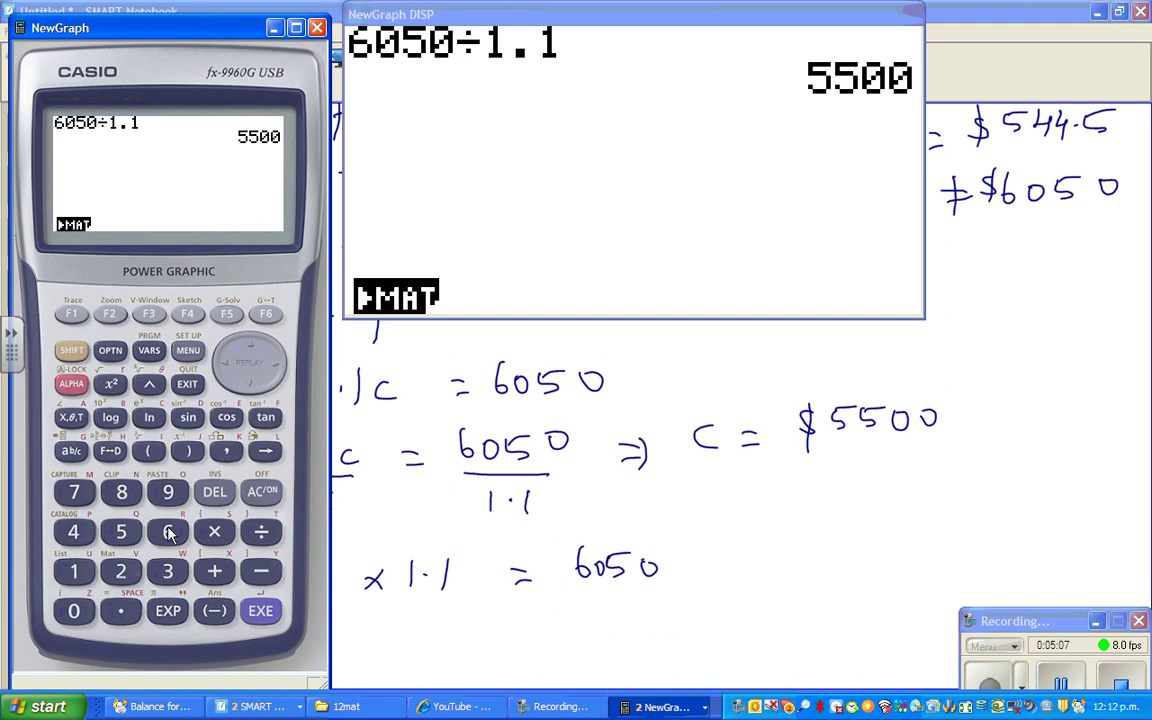
{"action": "left_click", "coordinate": [121, 531]}
{"action": "left_click", "coordinate": [121, 531]}
{"action": "left_click", "coordinate": [74, 612]}
{"action": "left_click", "coordinate": [75, 618]}
{"action": "left_click", "coordinate": [219, 535]}
{"action": "left_click", "coordinate": [73, 571]}
{"action": "left_click", "coordinate": [121, 611]}
{"action": "left_click", "coordinate": [73, 571]}
{"action": "left_click", "coordinate": [262, 612]}
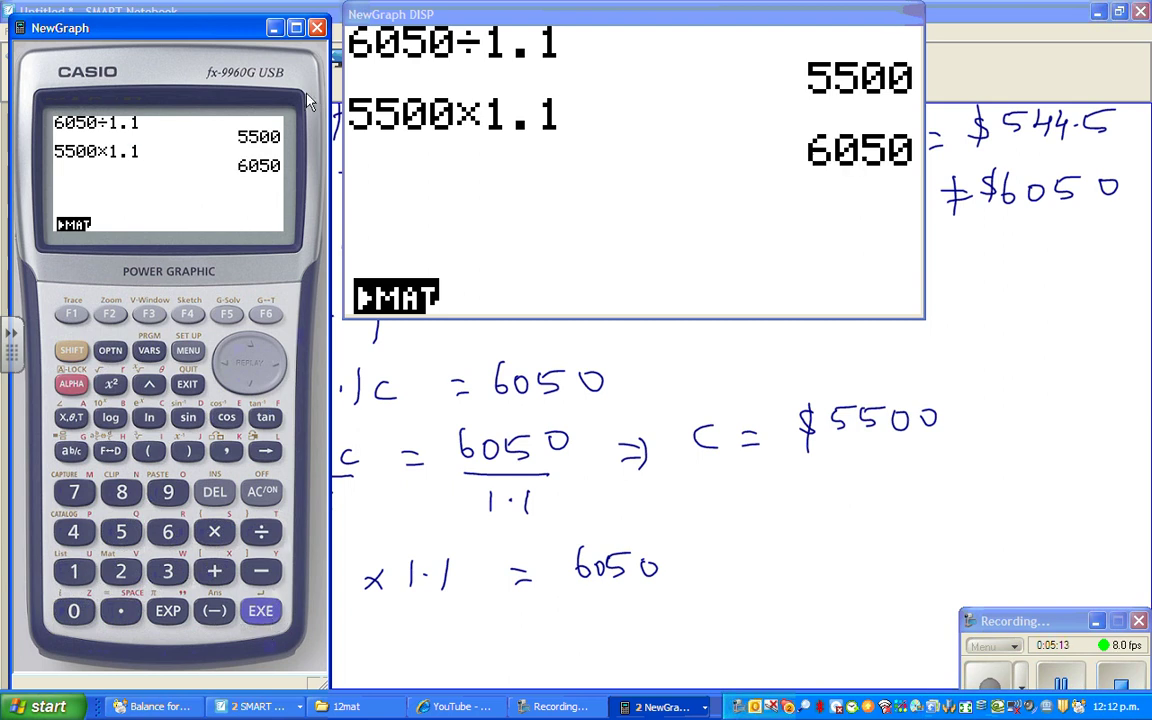
{"action": "left_click", "coordinate": [317, 30]}
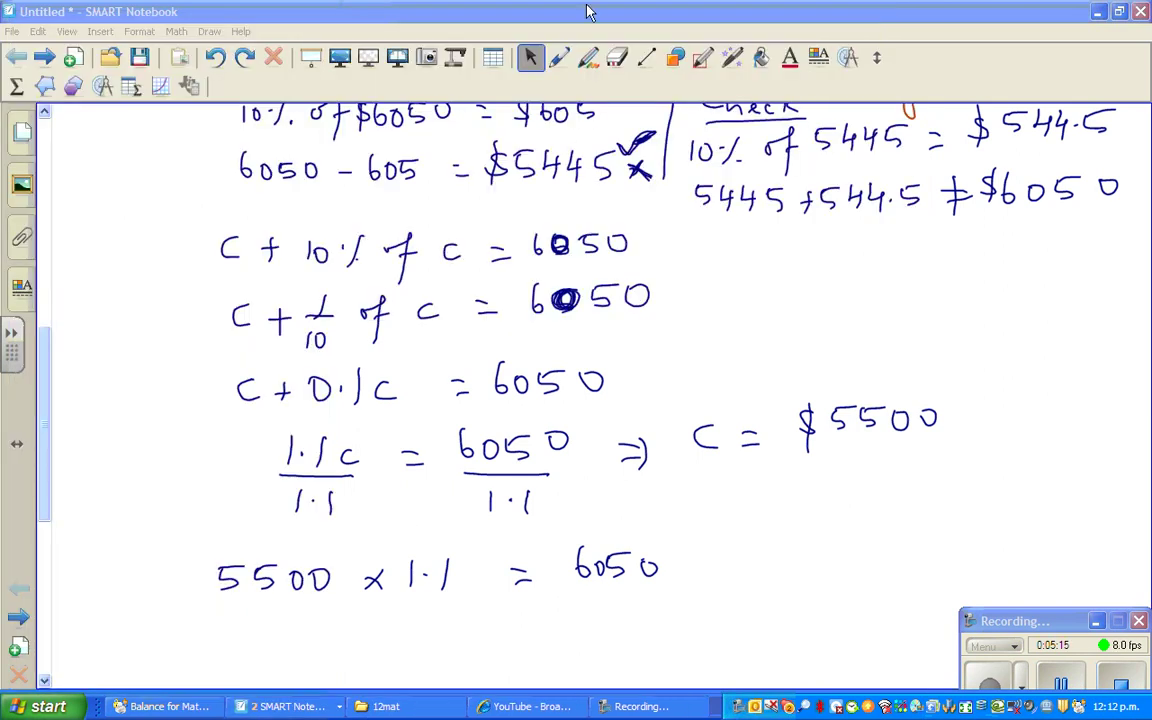
Step: Write '5500 + 550 = 6050' under the multiplication check and draw a box around it
{"action": "left_click", "coordinate": [558, 60]}
{"action": "mouse_move", "coordinate": [244, 618]}
{"action": "left_mouse_down"}
{"action": "mouse_move", "coordinate": [250, 638]}
{"action": "mouse_move", "coordinate": [262, 617]}
{"action": "mouse_move", "coordinate": [288, 636]}
{"action": "mouse_move", "coordinate": [316, 622]}
{"action": "mouse_move", "coordinate": [318, 632]}
{"action": "mouse_move", "coordinate": [390, 632]}
{"action": "left_mouse_up"}
{"action": "mouse_move", "coordinate": [378, 620]}
{"action": "left_mouse_down"}
{"action": "mouse_move", "coordinate": [378, 646]}
{"action": "mouse_move", "coordinate": [412, 642]}
{"action": "mouse_move", "coordinate": [432, 620]}
{"action": "mouse_move", "coordinate": [442, 644]}
{"action": "left_mouse_up"}
{"action": "mouse_move", "coordinate": [446, 622]}
{"action": "left_mouse_down"}
{"action": "mouse_move", "coordinate": [462, 620]}
{"action": "mouse_move", "coordinate": [472, 642]}
{"action": "mouse_move", "coordinate": [478, 622]}
{"action": "mouse_move", "coordinate": [544, 630]}
{"action": "left_mouse_up"}
{"action": "left_click_drag", "start_coordinate": [520, 640], "coordinate": [546, 640]}
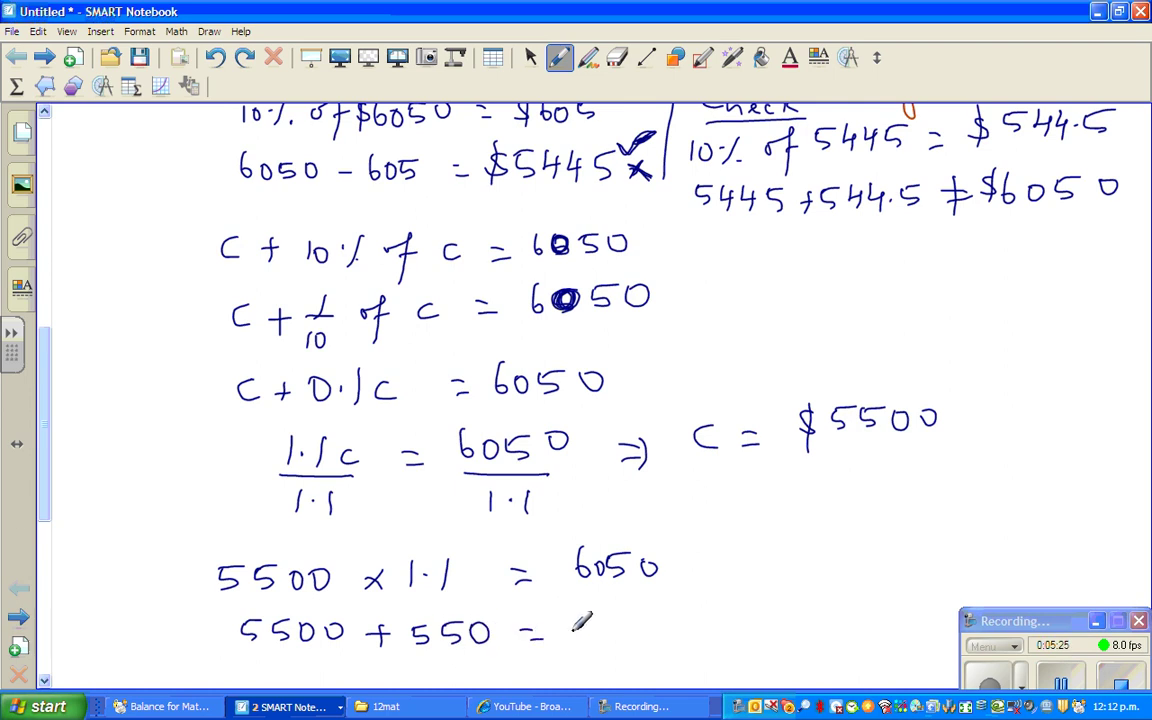
{"action": "mouse_move", "coordinate": [604, 614]}
{"action": "left_mouse_down"}
{"action": "mouse_move", "coordinate": [598, 634]}
{"action": "mouse_move", "coordinate": [618, 620]}
{"action": "mouse_move", "coordinate": [632, 638]}
{"action": "left_mouse_up"}
{"action": "left_click_drag", "start_coordinate": [636, 616], "coordinate": [680, 618]}
{"action": "mouse_move", "coordinate": [228, 614]}
{"action": "left_mouse_down"}
{"action": "mouse_move", "coordinate": [232, 658]}
{"action": "mouse_move", "coordinate": [580, 661]}
{"action": "mouse_move", "coordinate": [706, 640]}
{"action": "mouse_move", "coordinate": [595, 599]}
{"action": "mouse_move", "coordinate": [228, 604]}
{"action": "left_mouse_up"}
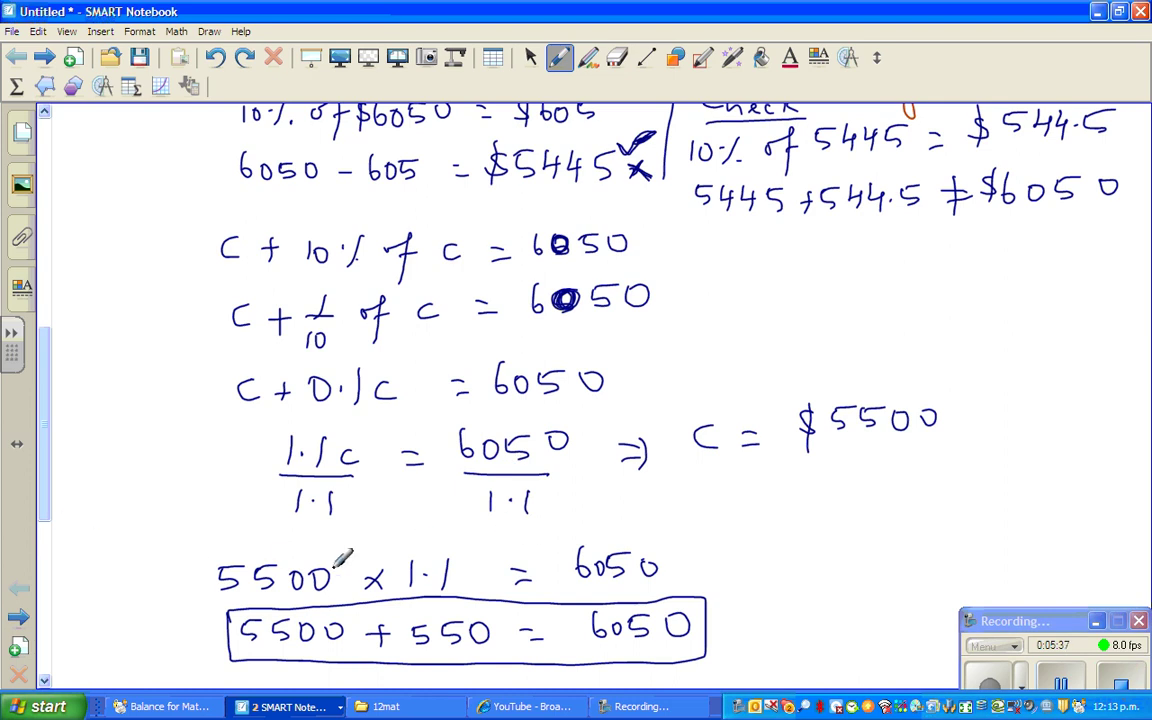
{"action": "left_click_drag", "start_coordinate": [45, 515], "coordinate": [72, 335]}
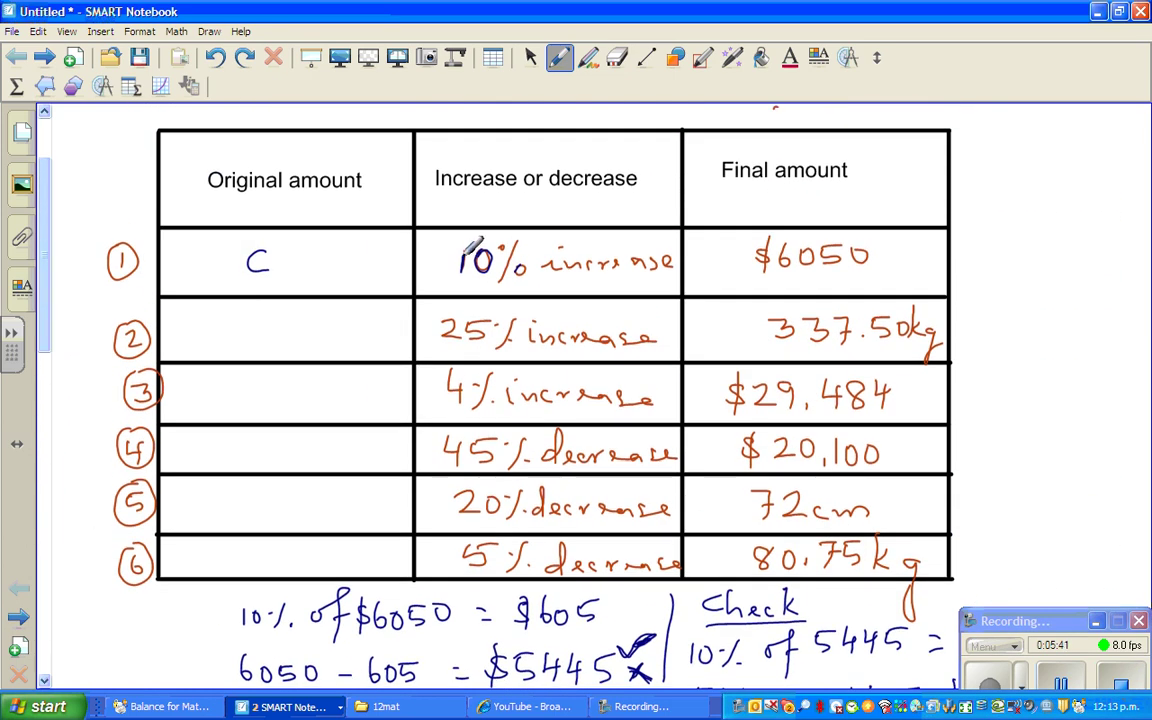
Step: Annotate row 1 with 0.1C above the 10% and 1C as the original amount
{"action": "mouse_move", "coordinate": [494, 240]}
{"action": "left_mouse_down"}
{"action": "mouse_move", "coordinate": [485, 262]}
{"action": "mouse_move", "coordinate": [548, 242]}
{"action": "mouse_move", "coordinate": [573, 210]}
{"action": "left_mouse_up"}
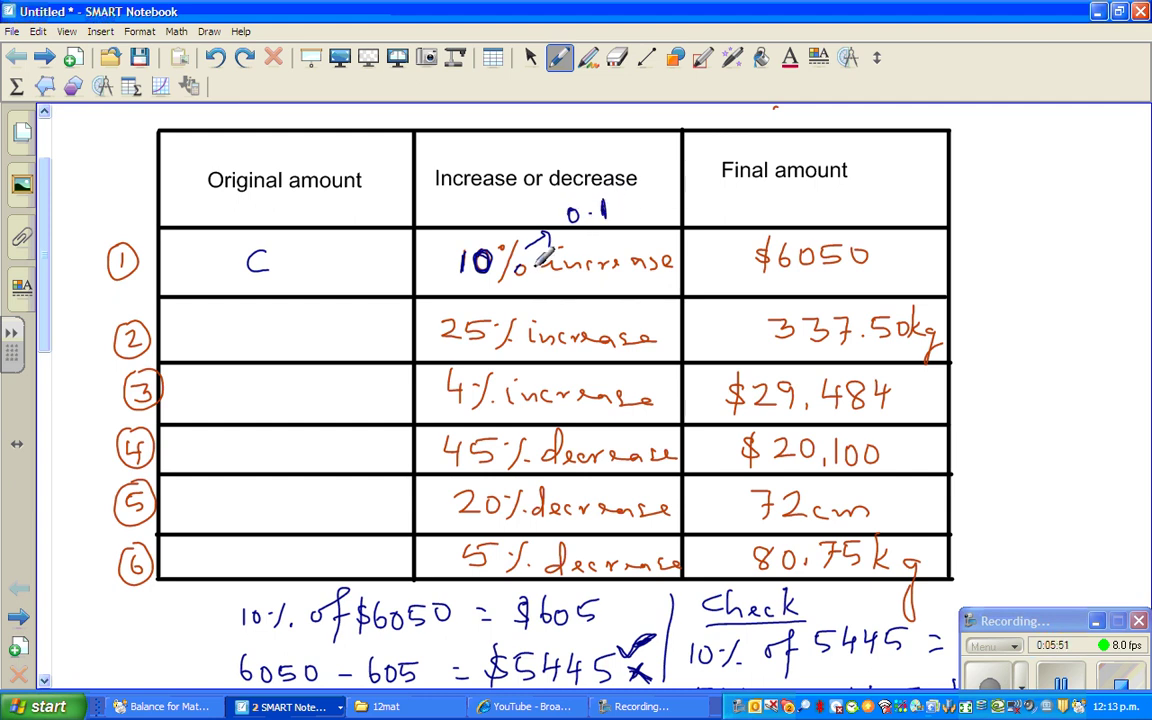
{"action": "left_click_drag", "start_coordinate": [236, 249], "coordinate": [237, 272]}
{"action": "left_click_drag", "start_coordinate": [633, 199], "coordinate": [631, 214]}
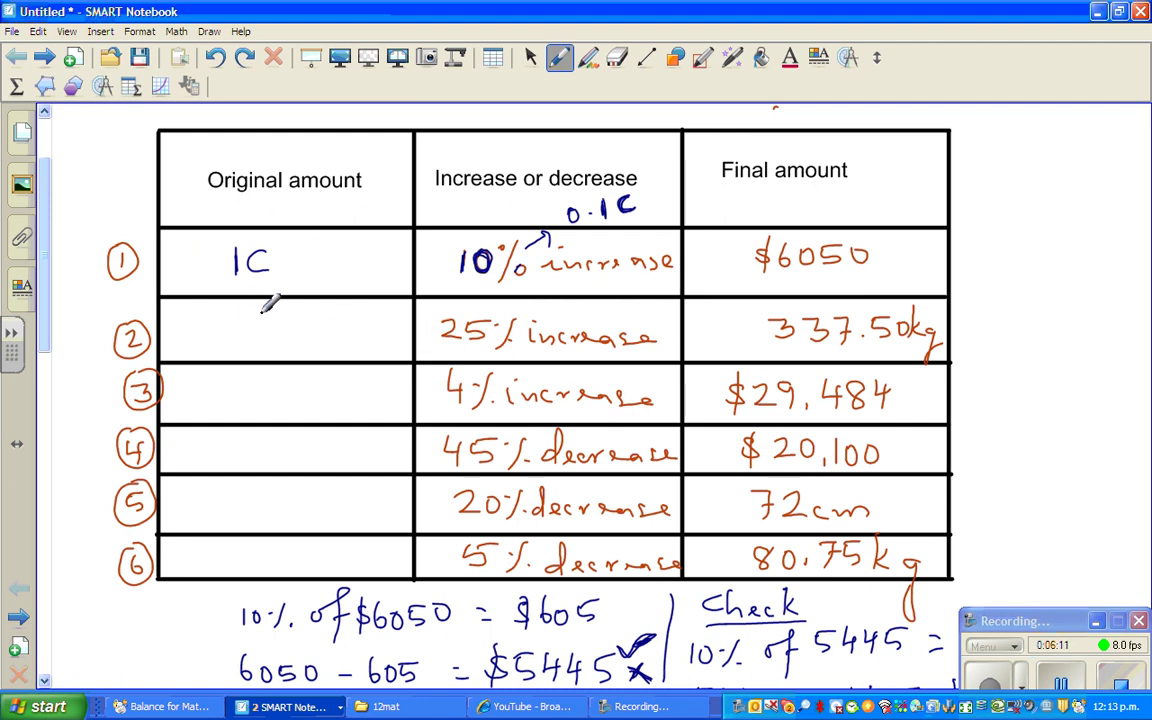
{"action": "mouse_move", "coordinate": [245, 338]}
{"action": "left_mouse_down"}
{"action": "mouse_move", "coordinate": [264, 320]}
{"action": "mouse_move", "coordinate": [290, 340]}
{"action": "left_mouse_up"}
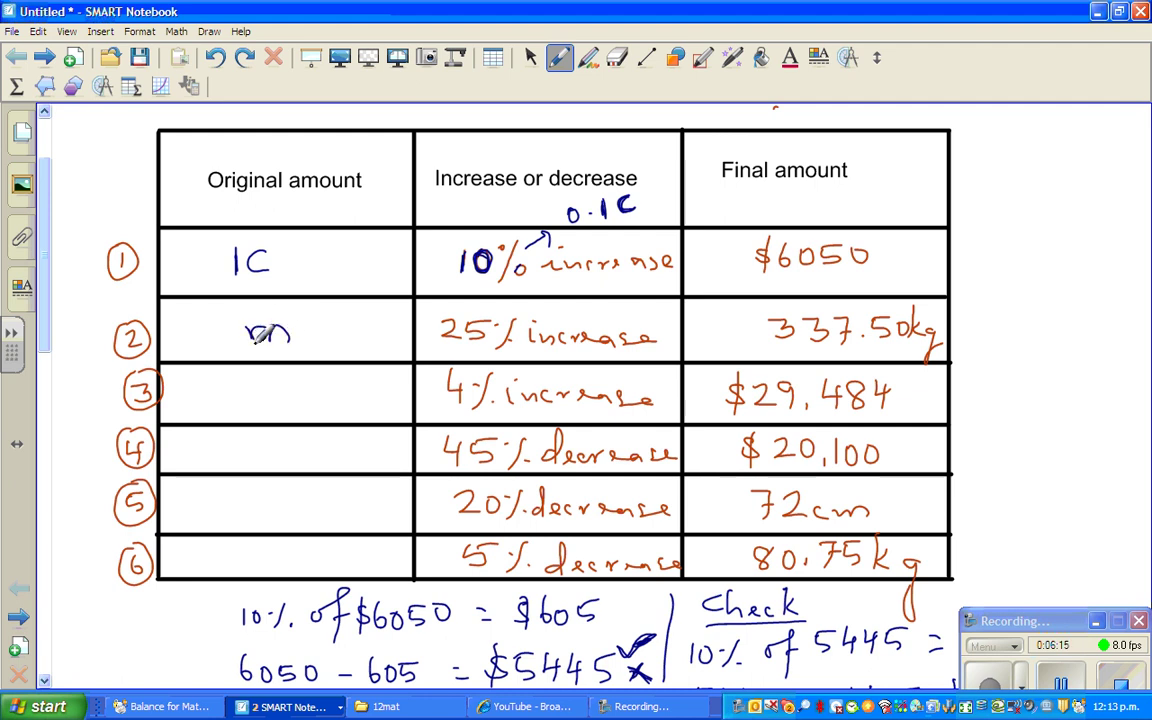
Step: Tidy row 2's handwritten m and write 0.25 with an arrow beside the 25% increase
{"action": "left_click_drag", "start_coordinate": [272, 322], "coordinate": [297, 338]}
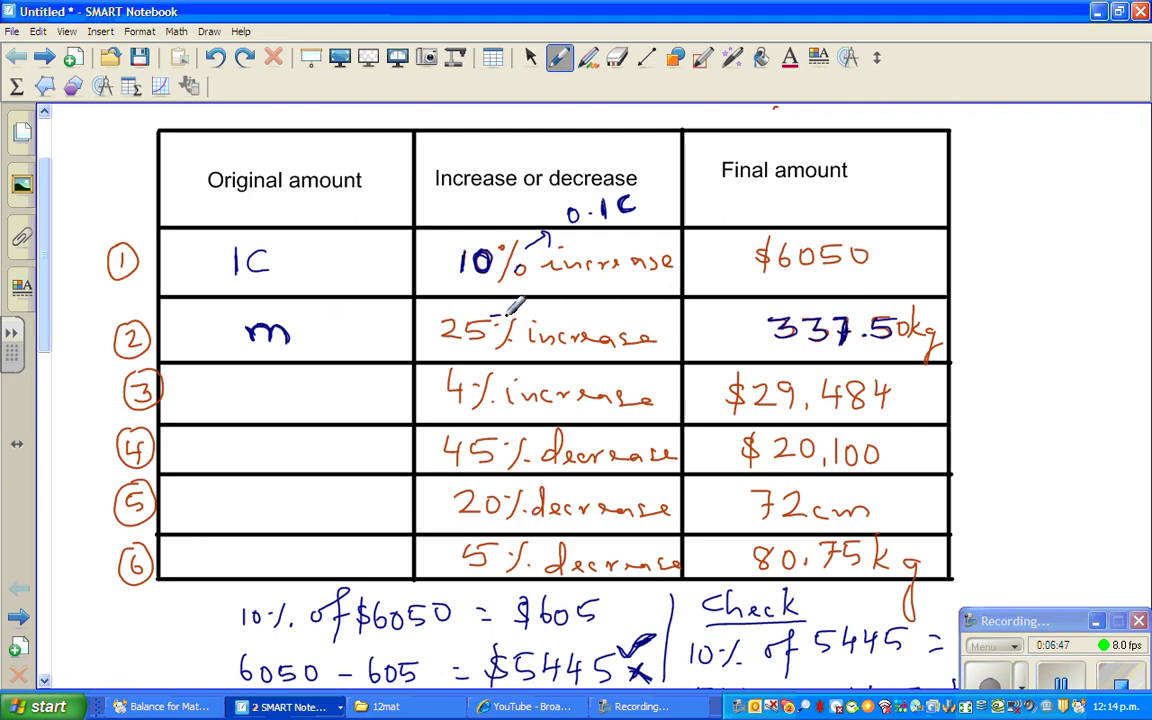
{"action": "mouse_move", "coordinate": [493, 320]}
{"action": "left_mouse_down"}
{"action": "mouse_move", "coordinate": [603, 305]}
{"action": "mouse_move", "coordinate": [599, 320]}
{"action": "mouse_move", "coordinate": [610, 321]}
{"action": "left_mouse_up"}
{"action": "left_click", "coordinate": [575, 316]}
{"action": "left_click_drag", "start_coordinate": [606, 308], "coordinate": [618, 307]}
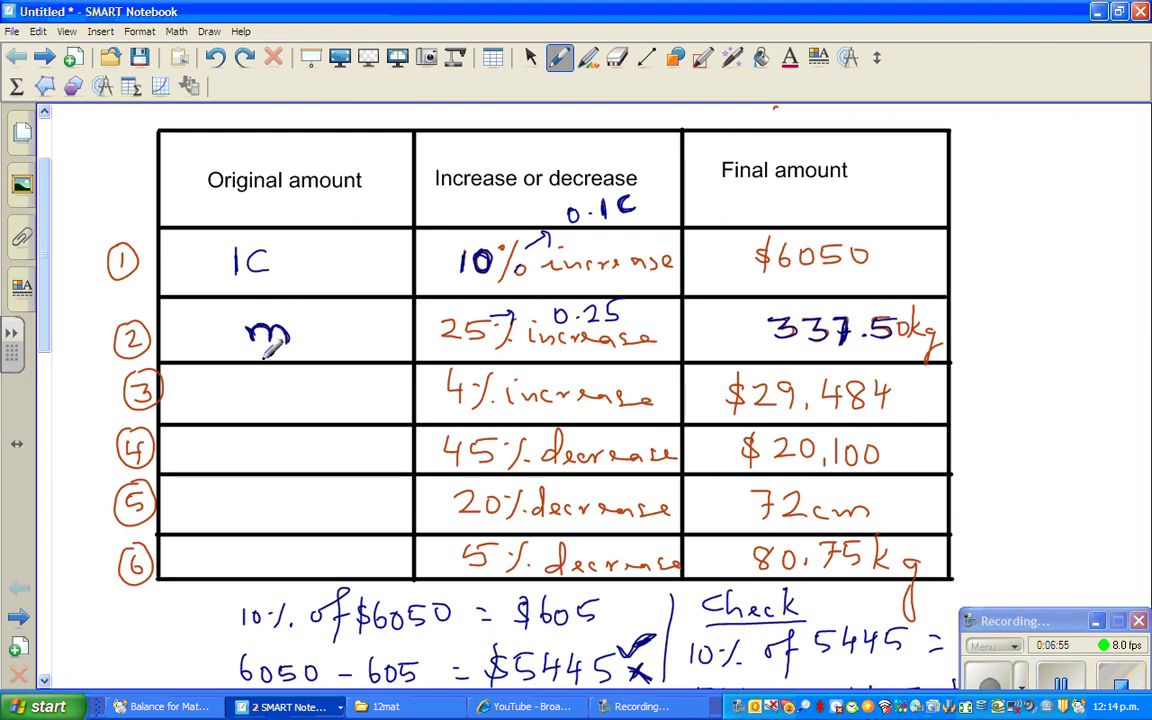
Step: Prefix row 2's m with 1 so it reads 1m, completing 0.25m above the increase
{"action": "left_click_drag", "start_coordinate": [229, 306], "coordinate": [228, 349]}
{"action": "left_click_drag", "start_coordinate": [624, 308], "coordinate": [642, 305]}
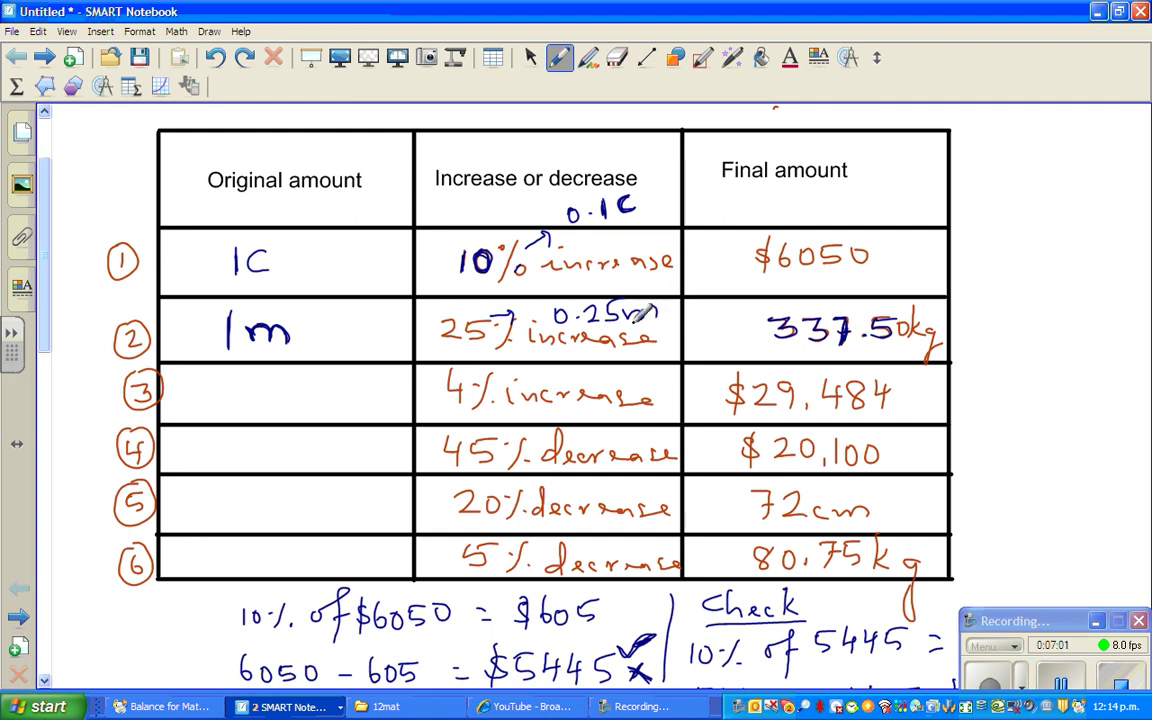
{"action": "left_click_drag", "start_coordinate": [52, 325], "coordinate": [5, 572]}
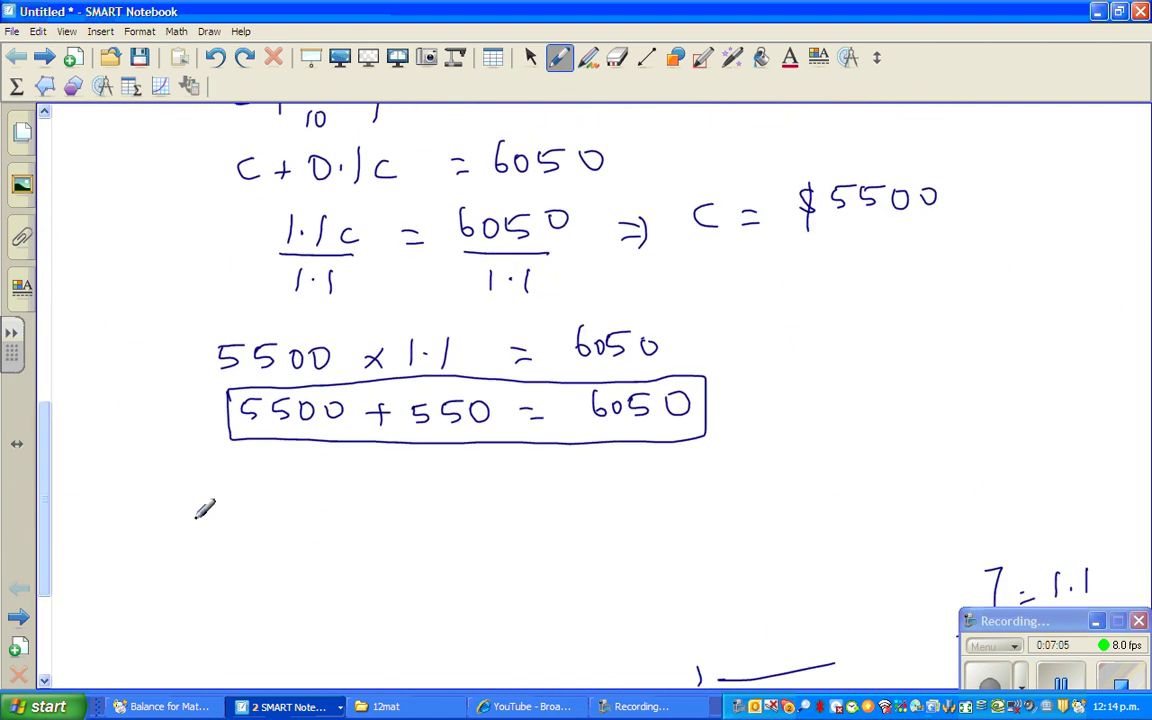
Step: Write the equation m × 1.25 = 337.5 below the boxed equation
{"action": "left_click_drag", "start_coordinate": [252, 528], "coordinate": [334, 507]}
{"action": "mouse_move", "coordinate": [314, 507]}
{"action": "left_mouse_down"}
{"action": "mouse_move", "coordinate": [404, 500]}
{"action": "mouse_move", "coordinate": [467, 514]}
{"action": "mouse_move", "coordinate": [462, 488]}
{"action": "mouse_move", "coordinate": [557, 503]}
{"action": "left_mouse_up"}
{"action": "left_click_drag", "start_coordinate": [531, 516], "coordinate": [558, 516]}
{"action": "mouse_move", "coordinate": [615, 490]}
{"action": "left_mouse_down"}
{"action": "mouse_move", "coordinate": [632, 500]}
{"action": "mouse_move", "coordinate": [618, 515]}
{"action": "mouse_move", "coordinate": [667, 501]}
{"action": "mouse_move", "coordinate": [652, 515]}
{"action": "mouse_move", "coordinate": [692, 516]}
{"action": "left_mouse_up"}
{"action": "left_click", "coordinate": [729, 497]}
{"action": "left_click_drag", "start_coordinate": [763, 486], "coordinate": [757, 512]}
{"action": "left_click_drag", "start_coordinate": [764, 484], "coordinate": [776, 483]}
{"action": "left_click_drag", "start_coordinate": [52, 550], "coordinate": [47, 615]}
Step: Erase the stray 1 and ] = 1.1 marks and redraw the circled 2 label
{"action": "left_click", "coordinate": [617, 58]}
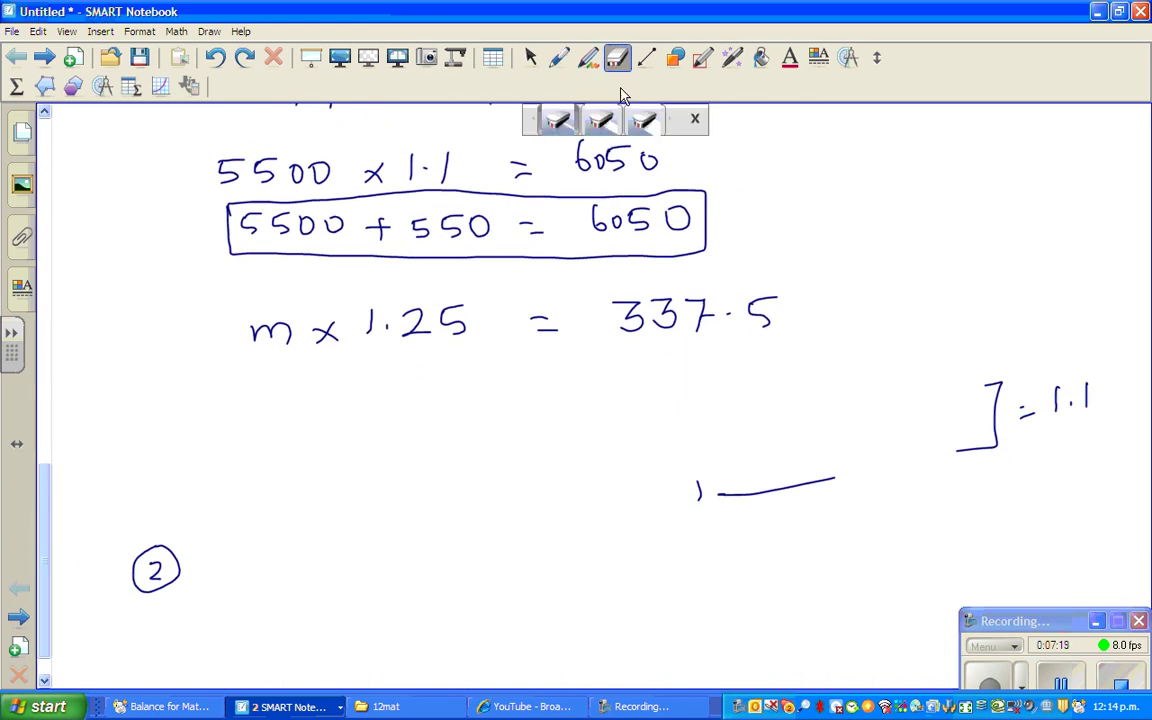
{"action": "mouse_move", "coordinate": [731, 434]}
{"action": "left_mouse_down"}
{"action": "mouse_move", "coordinate": [805, 548]}
{"action": "mouse_move", "coordinate": [972, 496]}
{"action": "mouse_move", "coordinate": [517, 545]}
{"action": "mouse_move", "coordinate": [165, 542]}
{"action": "left_mouse_up"}
{"action": "left_click", "coordinate": [559, 57]}
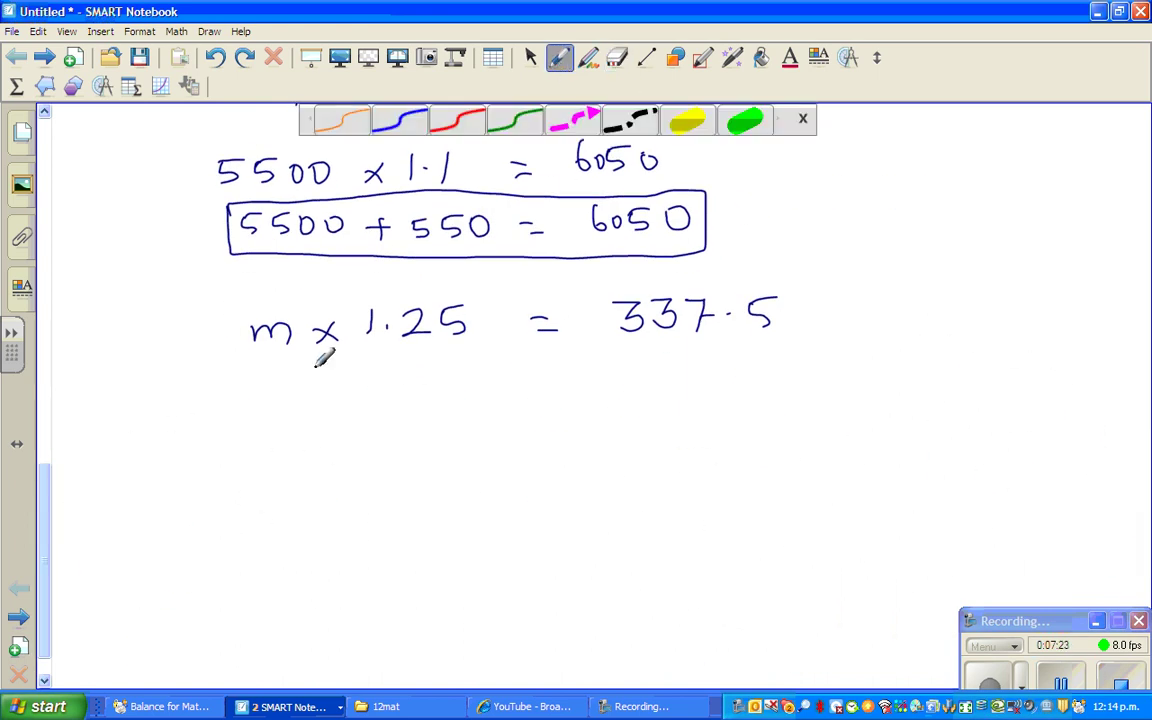
{"action": "mouse_move", "coordinate": [124, 328]}
{"action": "left_mouse_down"}
{"action": "mouse_move", "coordinate": [150, 350]}
{"action": "mouse_move", "coordinate": [143, 318]}
{"action": "left_mouse_up"}
Step: Underline both sides of m × 1.25 = 337.5 and write 1.25 under each
{"action": "left_click_drag", "start_coordinate": [250, 363], "coordinate": [457, 364]}
{"action": "left_click", "coordinate": [330, 399]}
{"action": "mouse_move", "coordinate": [311, 388]}
{"action": "left_mouse_down"}
{"action": "mouse_move", "coordinate": [366, 375]}
{"action": "mouse_move", "coordinate": [394, 403]}
{"action": "left_mouse_up"}
{"action": "left_click_drag", "start_coordinate": [630, 349], "coordinate": [772, 347]}
{"action": "mouse_move", "coordinate": [664, 368]}
{"action": "left_mouse_down"}
{"action": "mouse_move", "coordinate": [663, 395]}
{"action": "mouse_move", "coordinate": [762, 383]}
{"action": "mouse_move", "coordinate": [728, 394]}
{"action": "left_mouse_up"}
{"action": "left_click", "coordinate": [680, 391]}
{"action": "left_click_drag", "start_coordinate": [733, 369], "coordinate": [765, 369]}
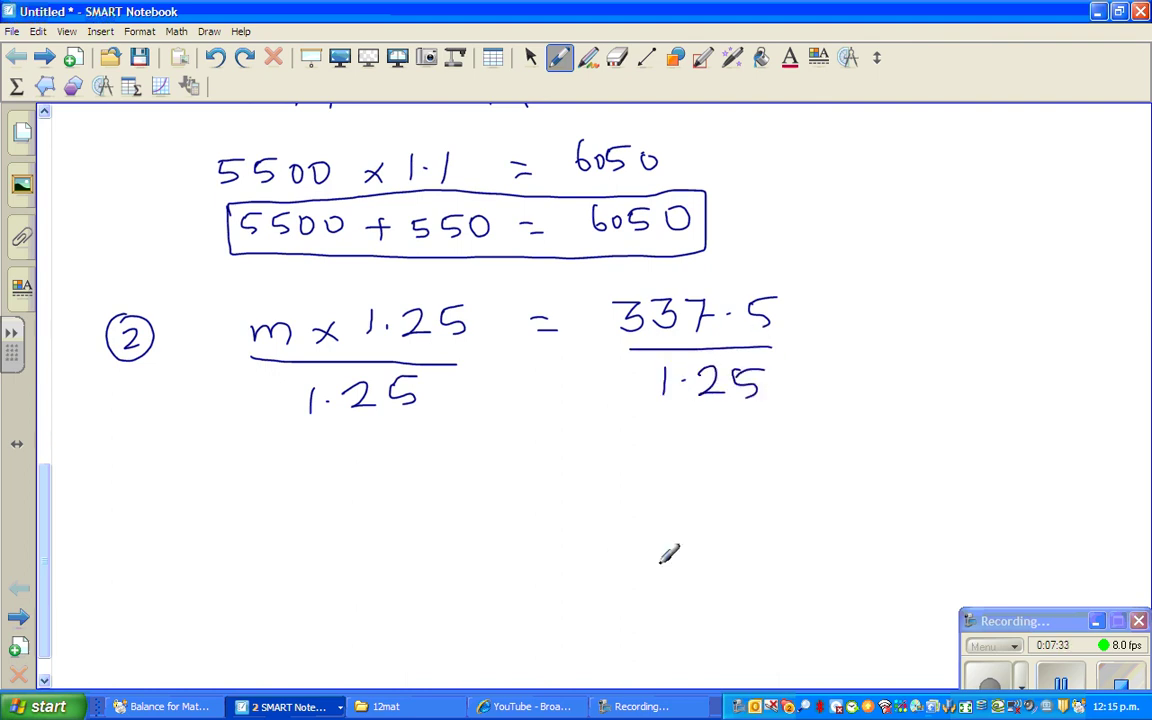
{"action": "left_click", "coordinate": [38, 706]}
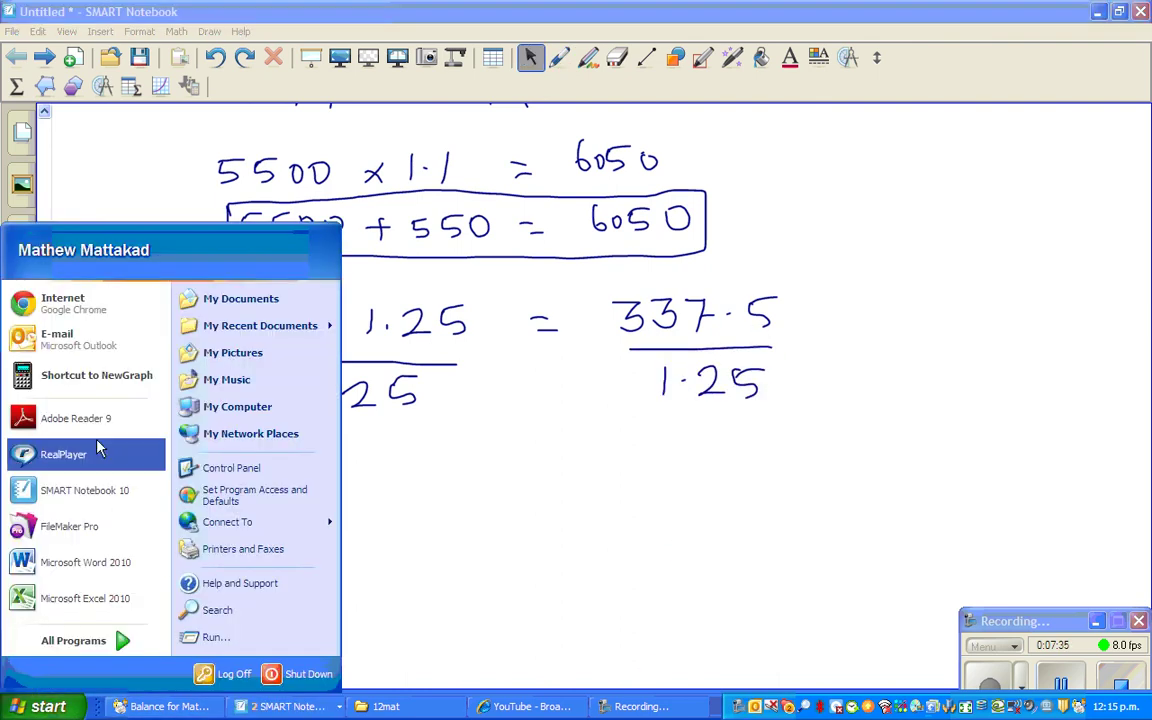
Step: Launch the NewGraph calculator and enter RUN-MAT mode
{"action": "left_click", "coordinate": [103, 378]}
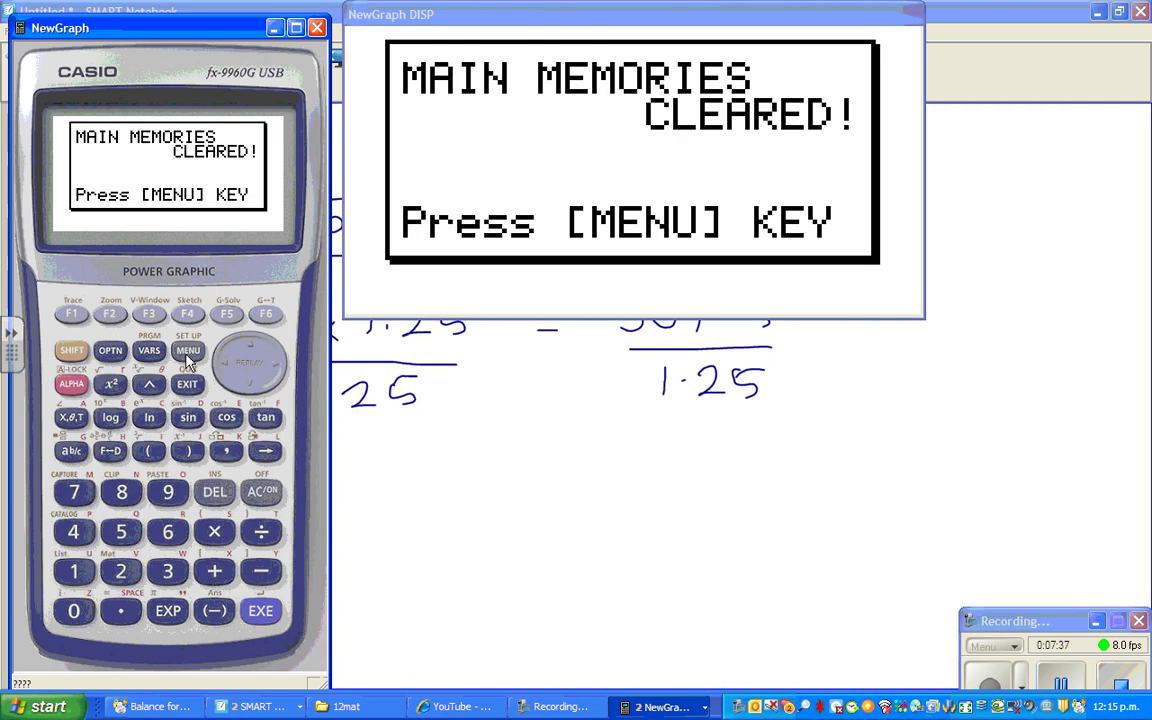
{"action": "left_click", "coordinate": [188, 351]}
{"action": "left_click", "coordinate": [74, 573]}
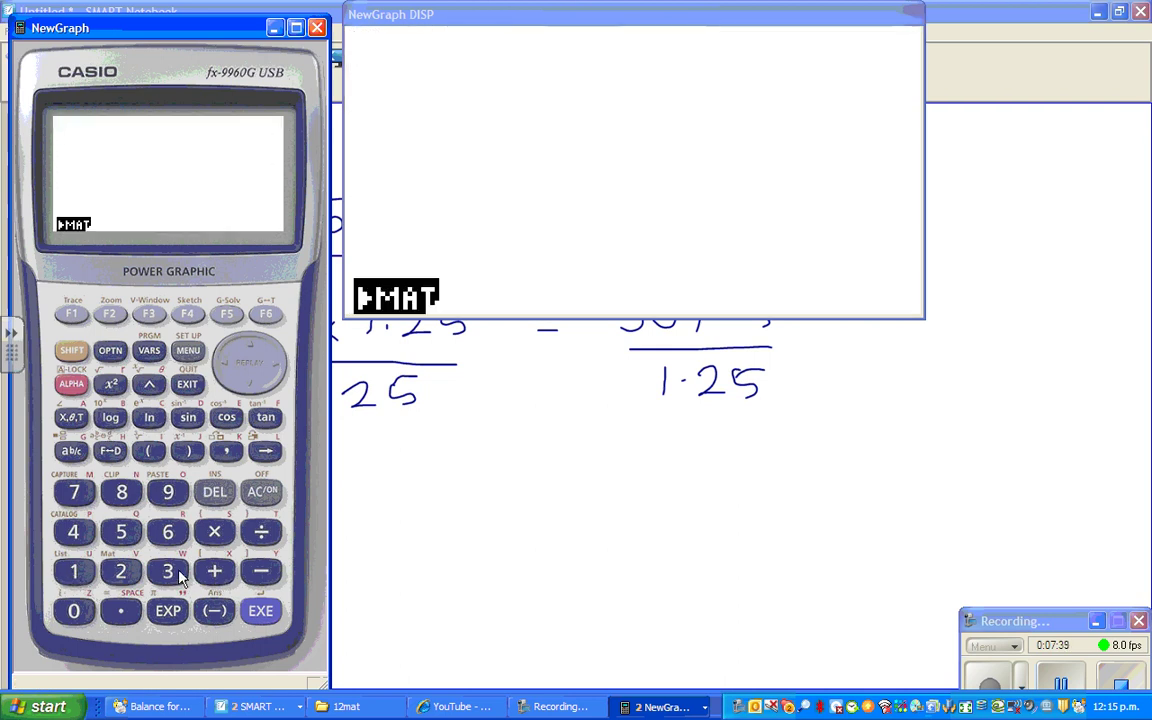
Step: Calculate 337.5 ÷ 1.25 on the calculator, giving 270
{"action": "left_click", "coordinate": [168, 572]}
{"action": "left_click", "coordinate": [168, 572]}
{"action": "left_click", "coordinate": [74, 492]}
{"action": "left_click", "coordinate": [120, 609]}
{"action": "left_click", "coordinate": [121, 532]}
{"action": "left_click", "coordinate": [261, 532]}
{"action": "left_click", "coordinate": [74, 571]}
{"action": "left_click", "coordinate": [120, 610]}
{"action": "left_click", "coordinate": [121, 571]}
{"action": "left_click", "coordinate": [121, 532]}
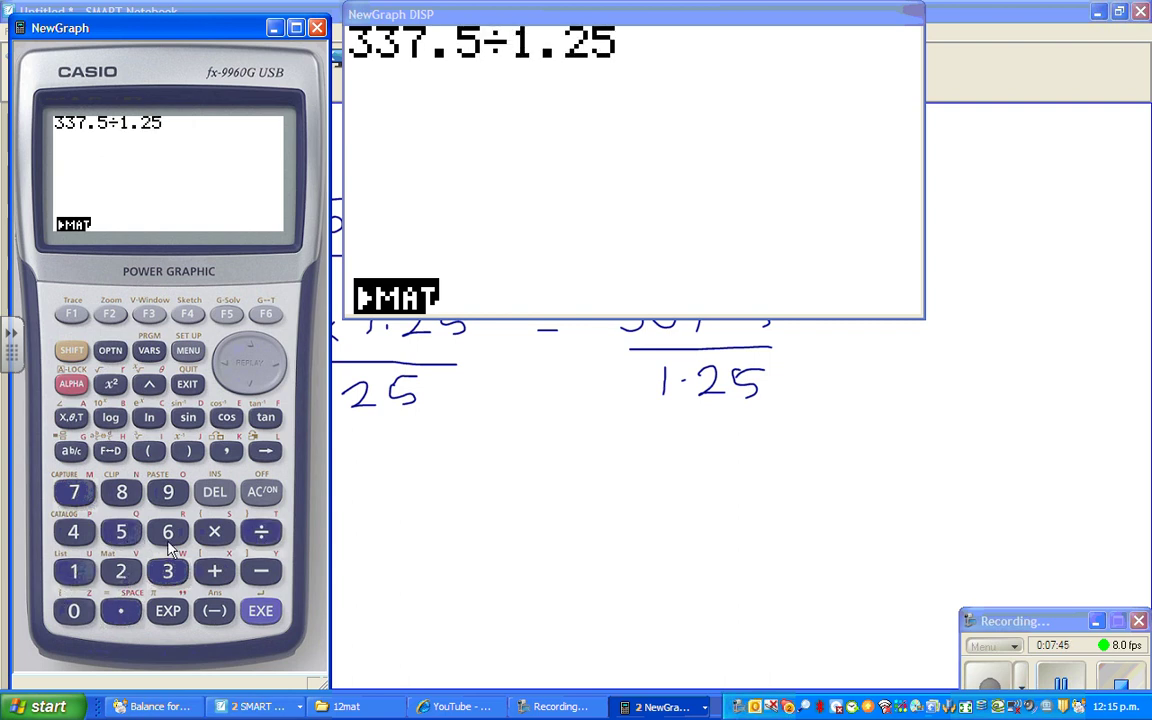
{"action": "left_click", "coordinate": [259, 612]}
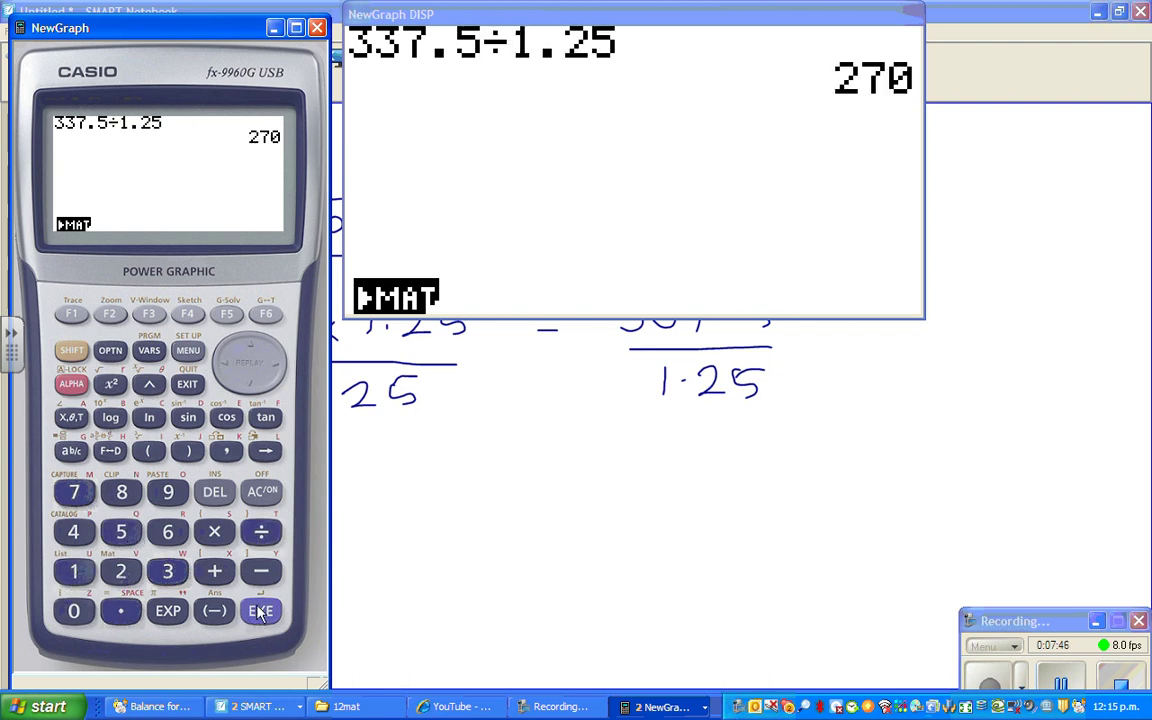
Step: Close the calculator and begin writing = 2 after the 337.5 over 1.25 fraction
{"action": "left_click", "coordinate": [316, 29]}
{"action": "left_click", "coordinate": [559, 57]}
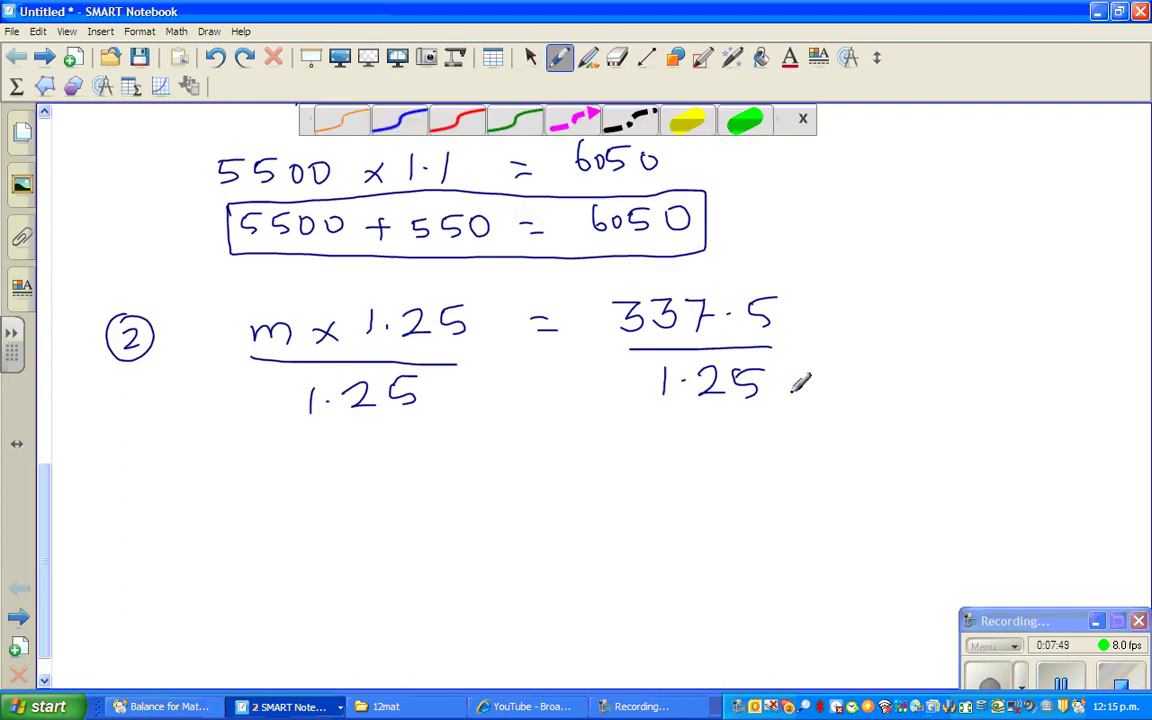
{"action": "left_click_drag", "start_coordinate": [813, 337], "coordinate": [828, 337]}
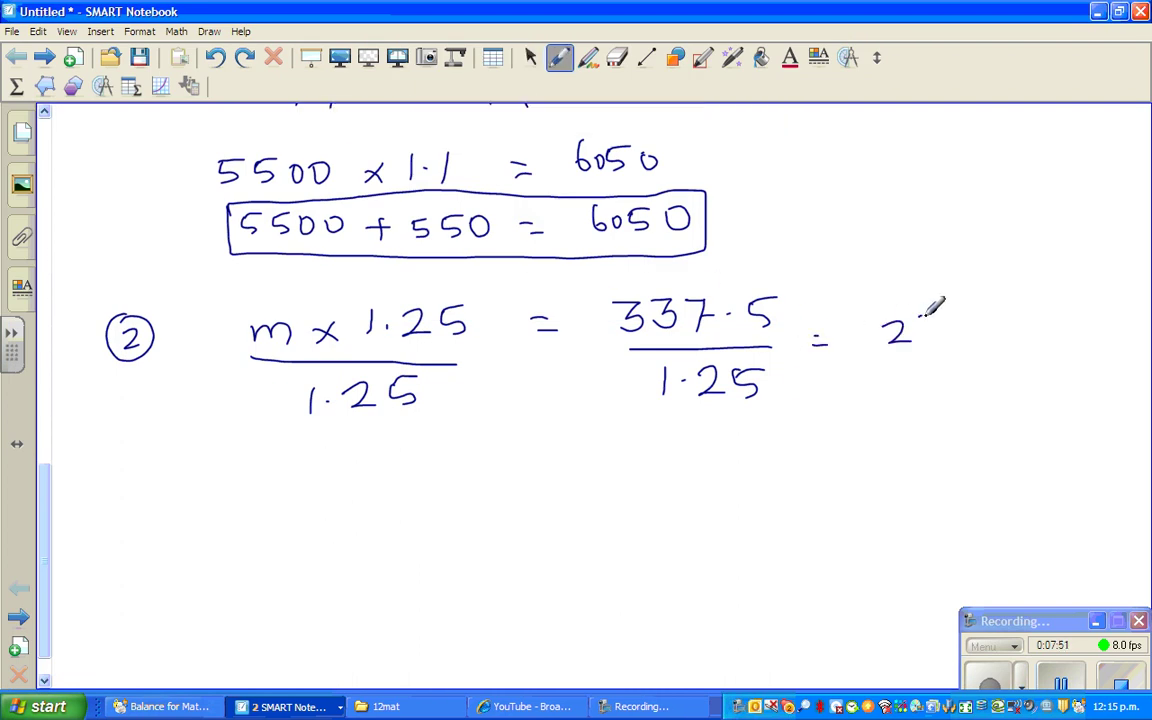